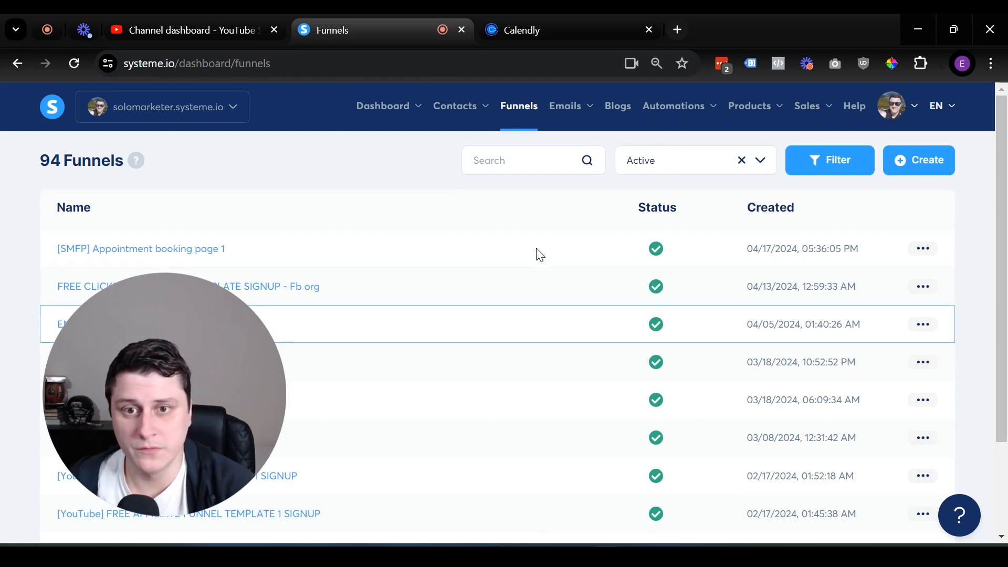
Review Calendly's event types, then open the Create funnel dialog from the systeme.io Funnels list.
{"action": "left_click", "coordinate": [541, 16]}
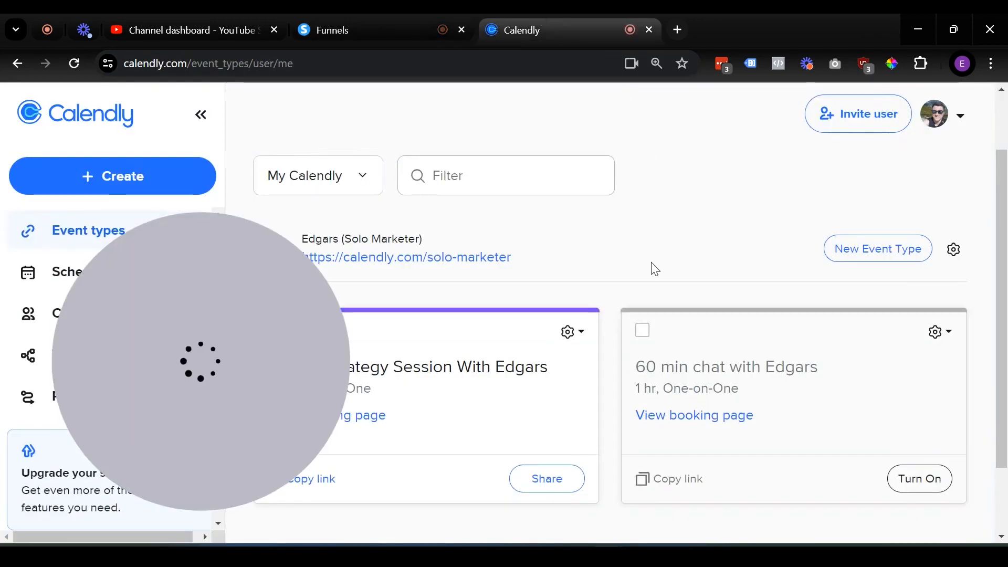
{"action": "left_click_drag", "start_coordinate": [277, 343], "coordinate": [170, 371]}
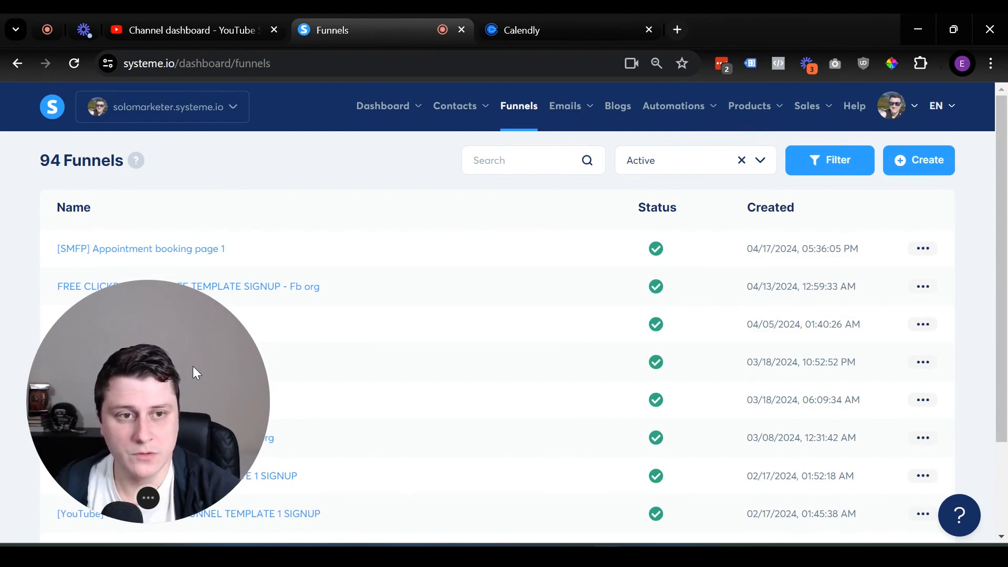
{"action": "left_click", "coordinate": [945, 166]}
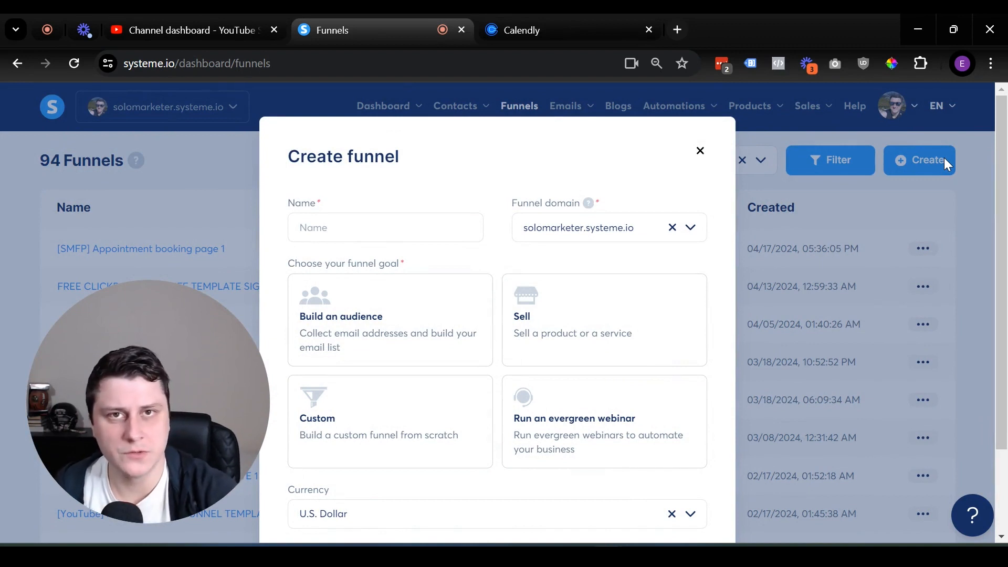
{"action": "left_click", "coordinate": [408, 225]}
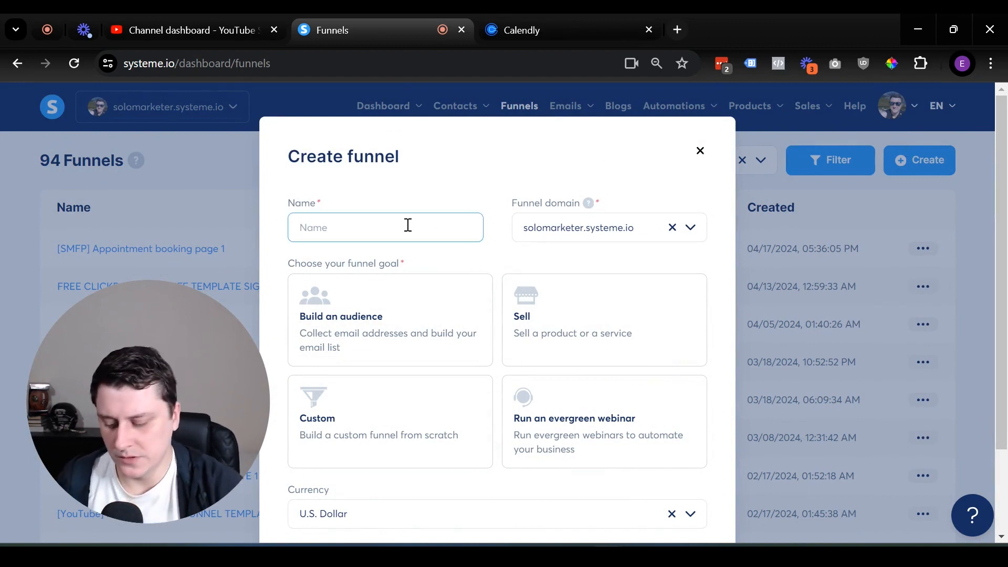
{"action": "type", "text": "Test ap"}
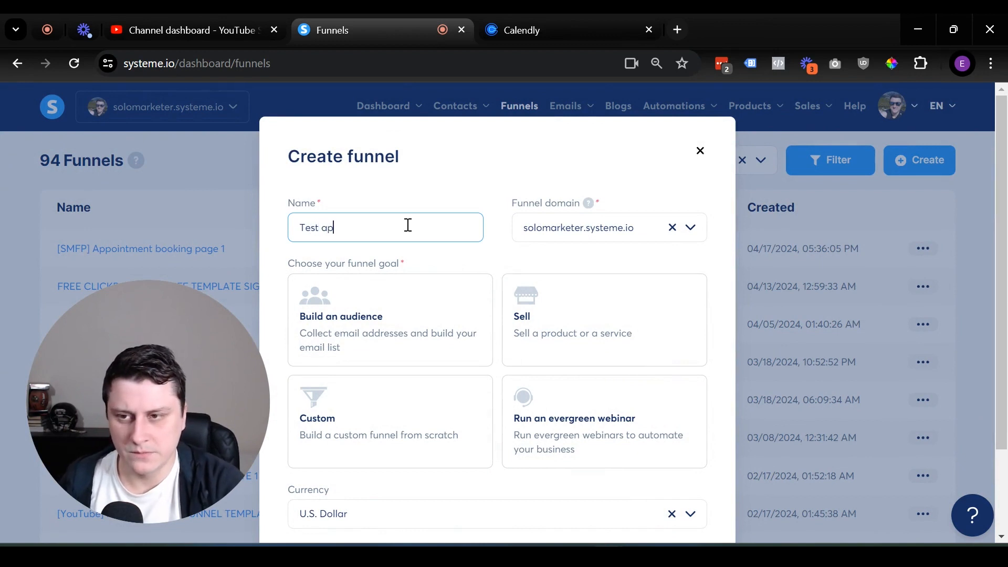
{"action": "type", "text": "pointment "}
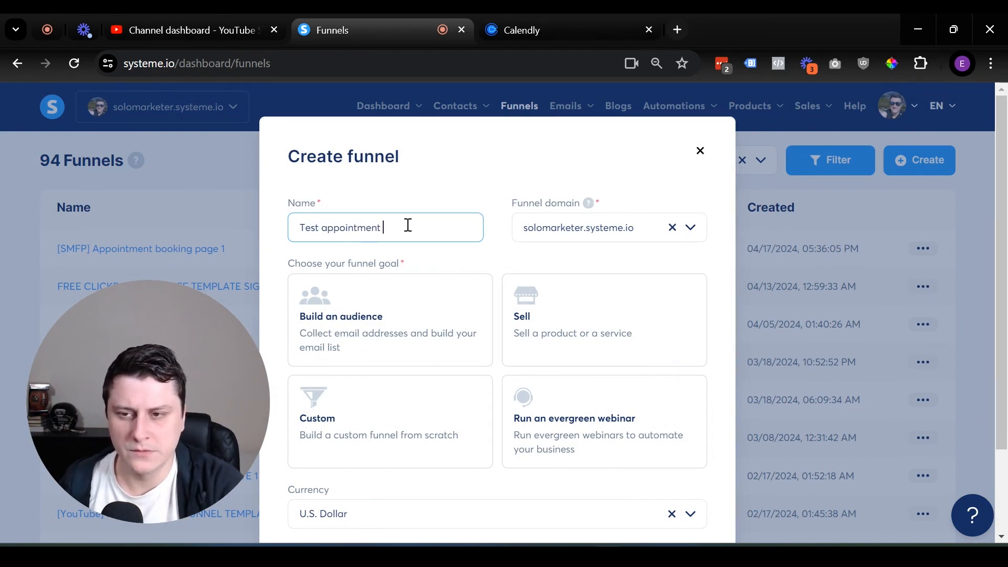
{"action": "type", "text": "booking page"}
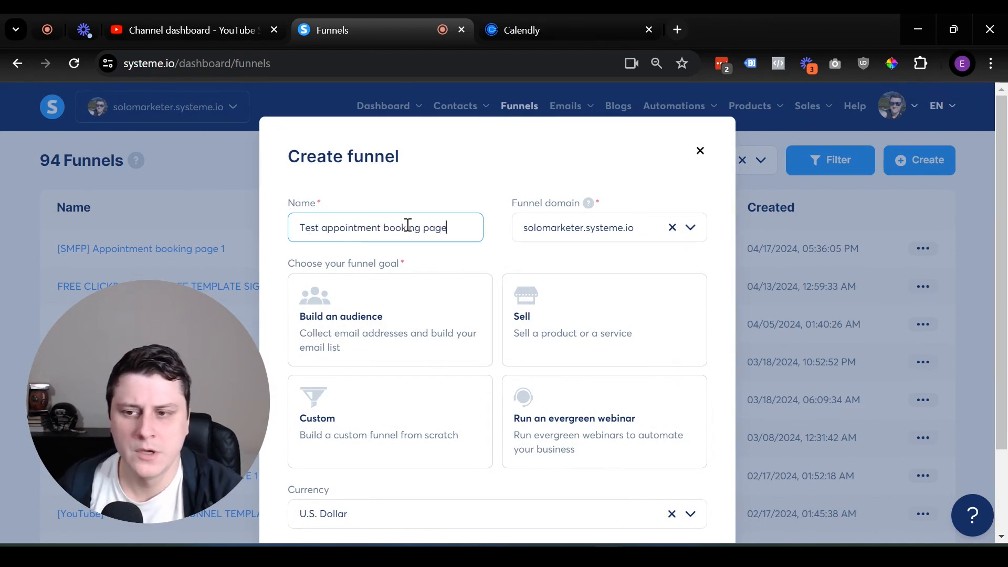
{"action": "left_click", "coordinate": [357, 335]}
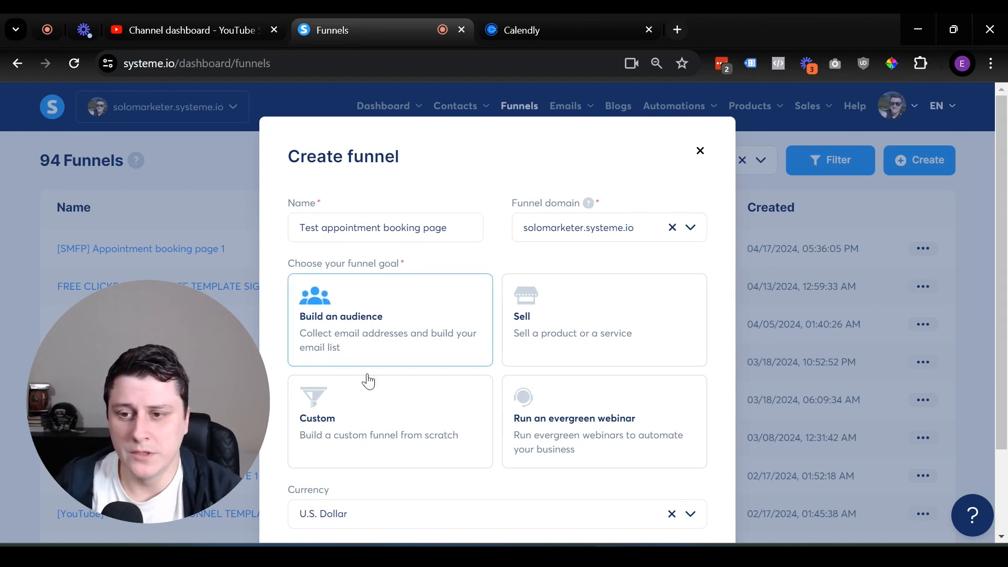
{"action": "left_click", "coordinate": [604, 231]}
{"action": "left_click", "coordinate": [604, 235]}
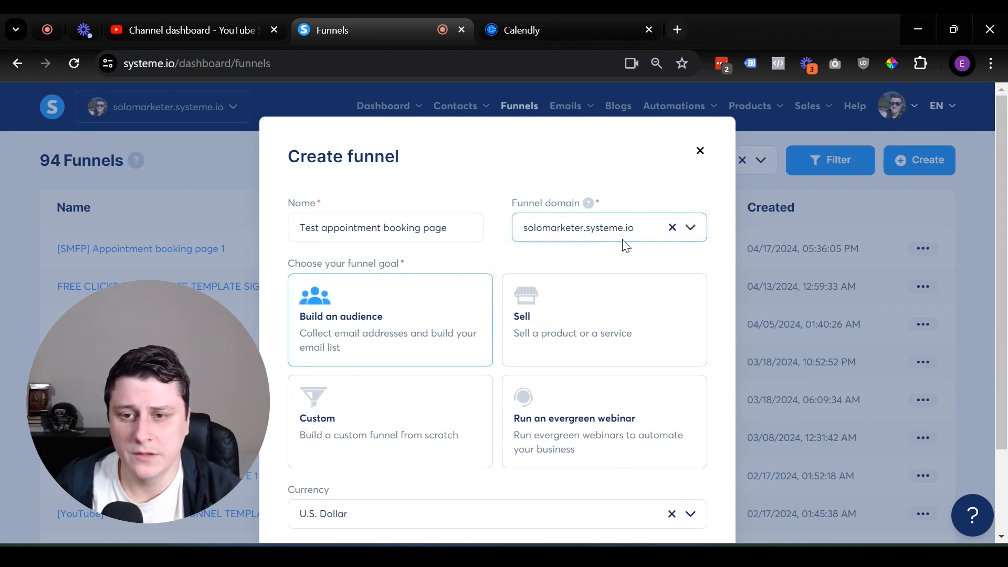
{"action": "left_click", "coordinate": [625, 225]}
{"action": "left_click", "coordinate": [596, 286]}
{"action": "scroll", "coordinate": [357, 503], "scroll_direction": "down", "scroll_amount": 2}
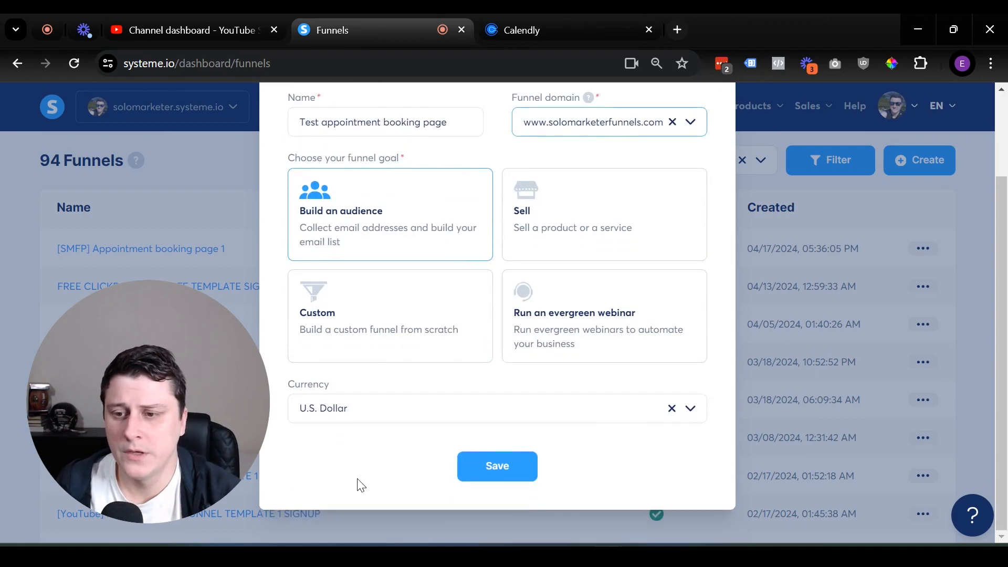
{"action": "left_click", "coordinate": [484, 473]}
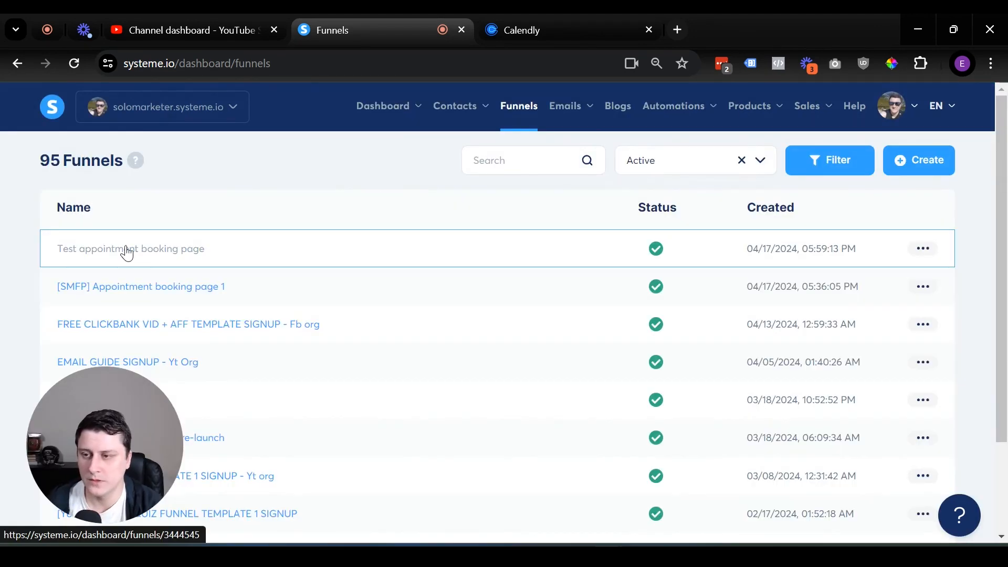
Apply the 'Unforgettable Weddings & Events' template to the squeeze page and open it for editing.
{"action": "left_click", "coordinate": [126, 250]}
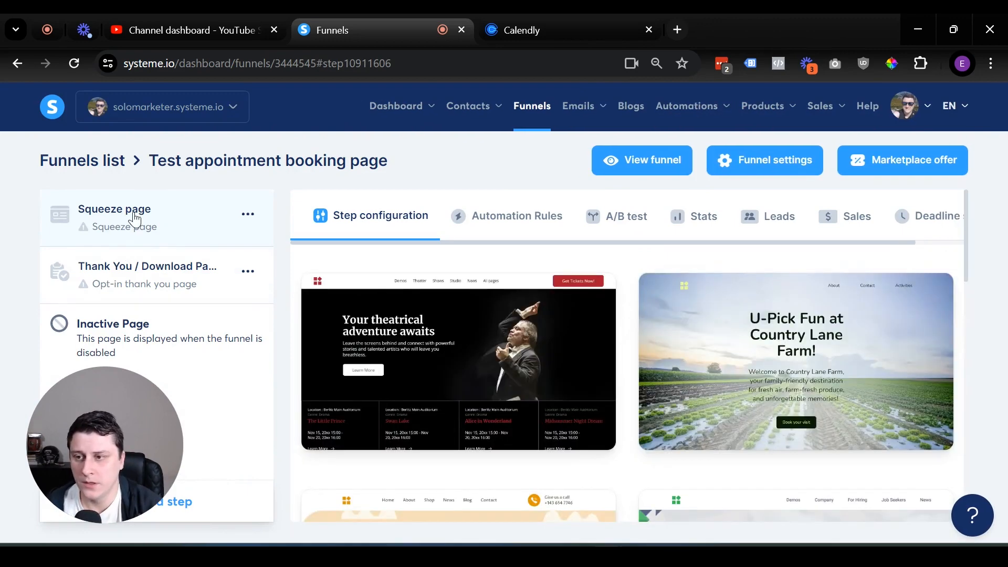
{"action": "scroll", "coordinate": [553, 324], "scroll_direction": "down", "scroll_amount": 4}
{"action": "scroll", "coordinate": [556, 324], "scroll_direction": "up", "scroll_amount": 3}
{"action": "scroll", "coordinate": [572, 330], "scroll_direction": "down", "scroll_amount": 12}
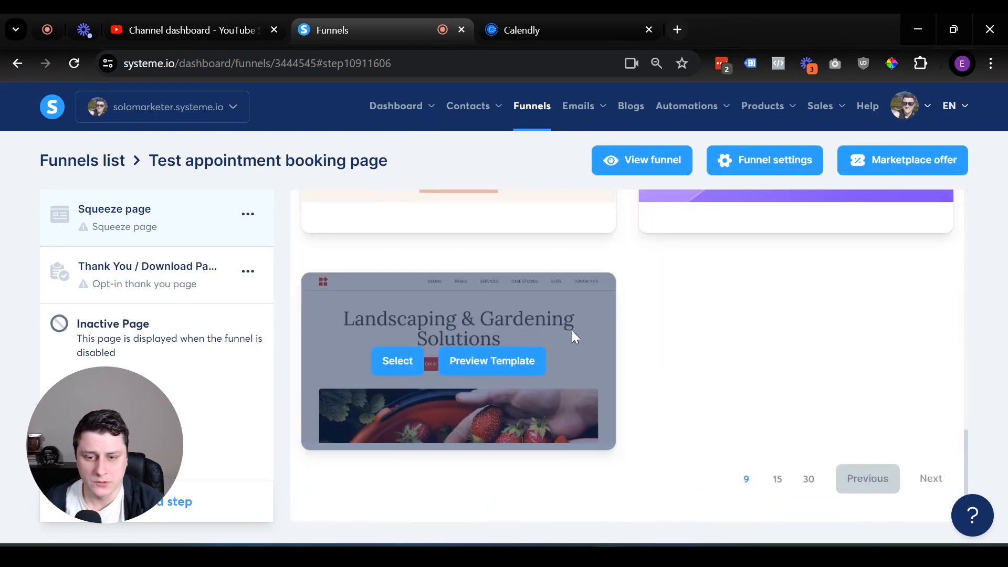
{"action": "left_click", "coordinate": [809, 481]}
{"action": "scroll", "coordinate": [761, 411], "scroll_direction": "down", "scroll_amount": 5}
{"action": "scroll", "coordinate": [735, 404], "scroll_direction": "down", "scroll_amount": 10}
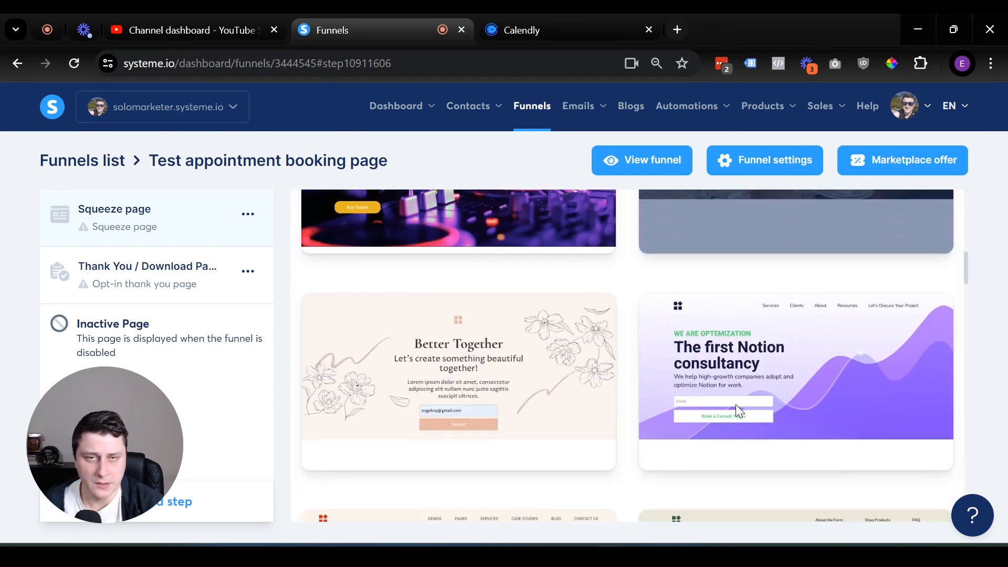
{"action": "scroll", "coordinate": [737, 402], "scroll_direction": "down", "scroll_amount": 5}
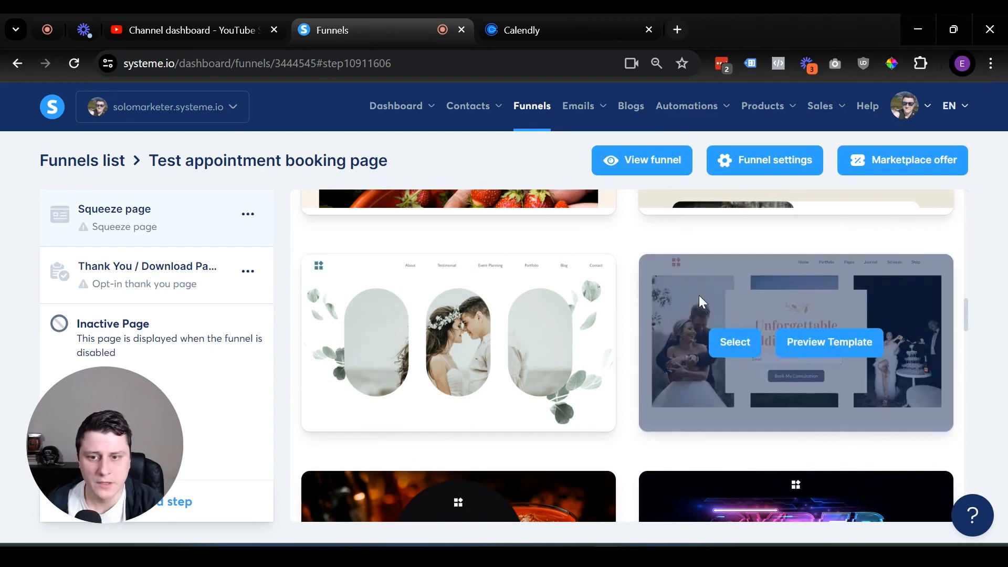
{"action": "left_click", "coordinate": [735, 342]}
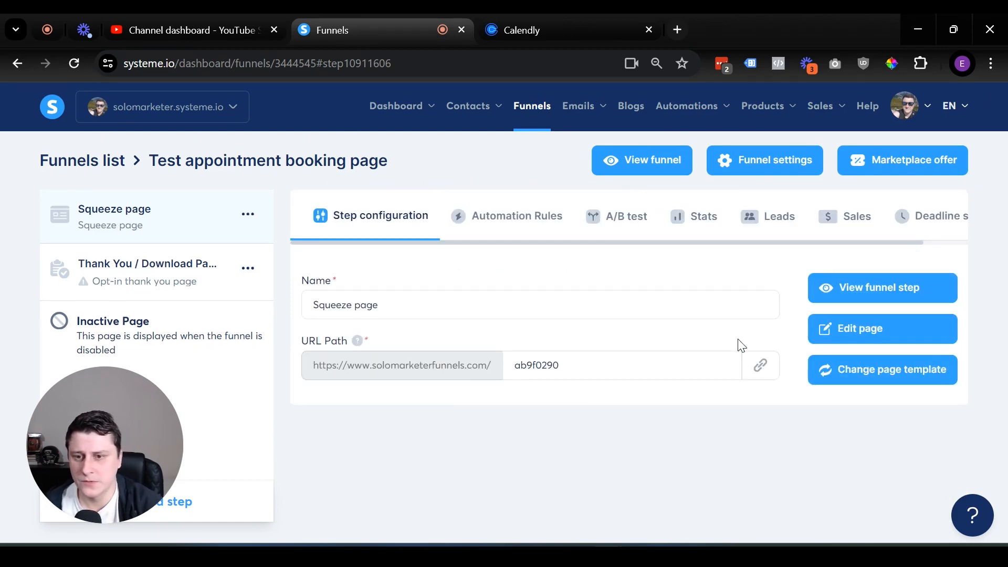
{"action": "left_click", "coordinate": [833, 333]}
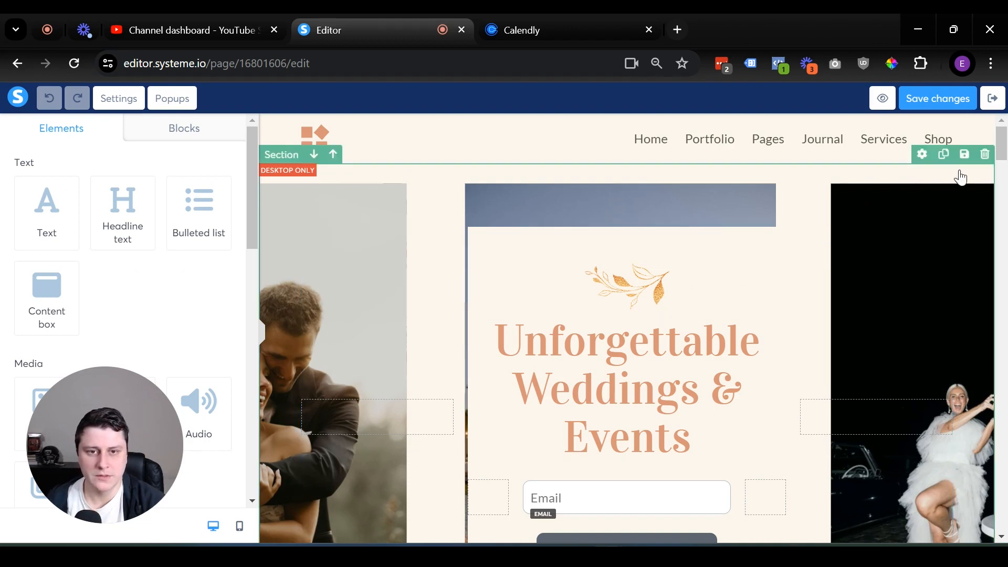
Delete the hero section and the leaf image with its quote, confirming each deletion.
{"action": "left_click", "coordinate": [986, 154]}
{"action": "left_click", "coordinate": [575, 163]}
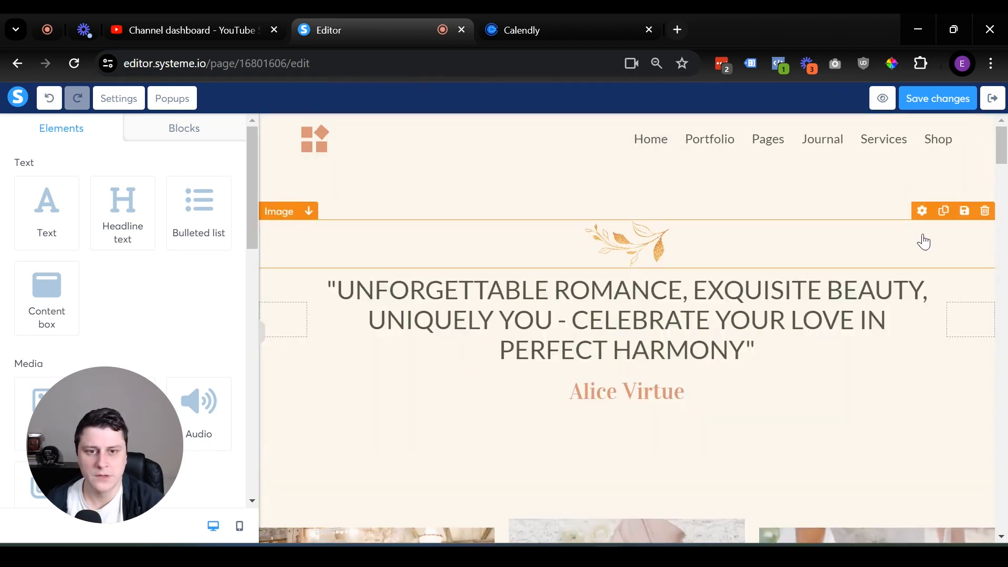
{"action": "left_click", "coordinate": [987, 212]}
{"action": "left_click", "coordinate": [572, 162]}
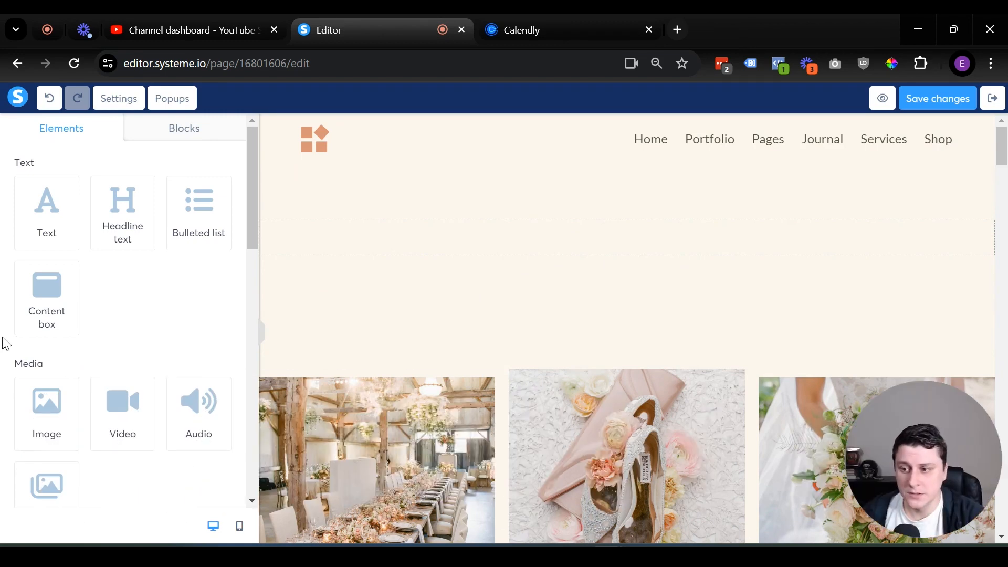
Drop a Raw HTML block into the empty top section and open its code editor.
{"action": "scroll", "coordinate": [112, 355], "scroll_direction": "down", "scroll_amount": 10}
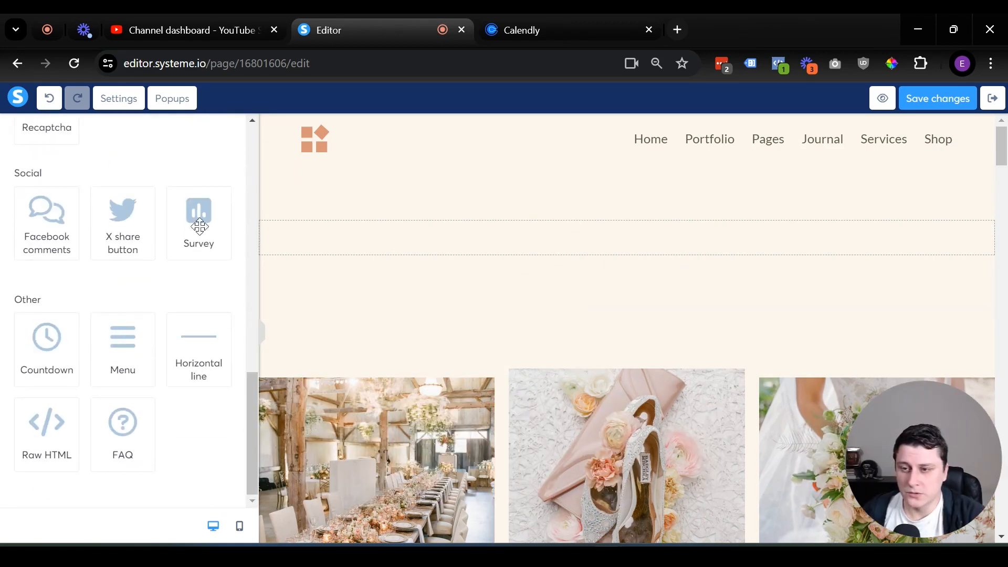
{"action": "left_click_drag", "start_coordinate": [63, 438], "coordinate": [531, 245]}
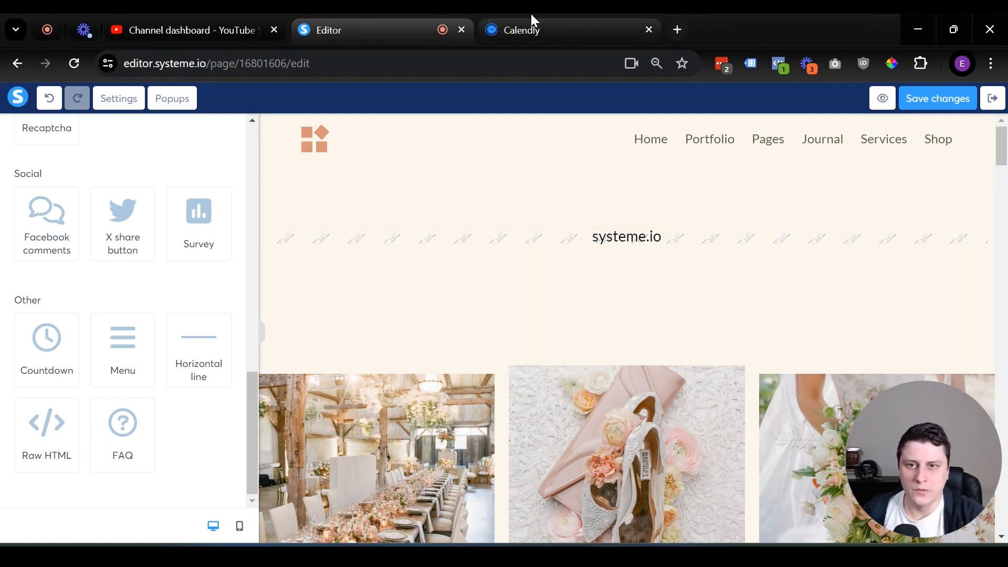
{"action": "mouse_move", "coordinate": [531, 14]}
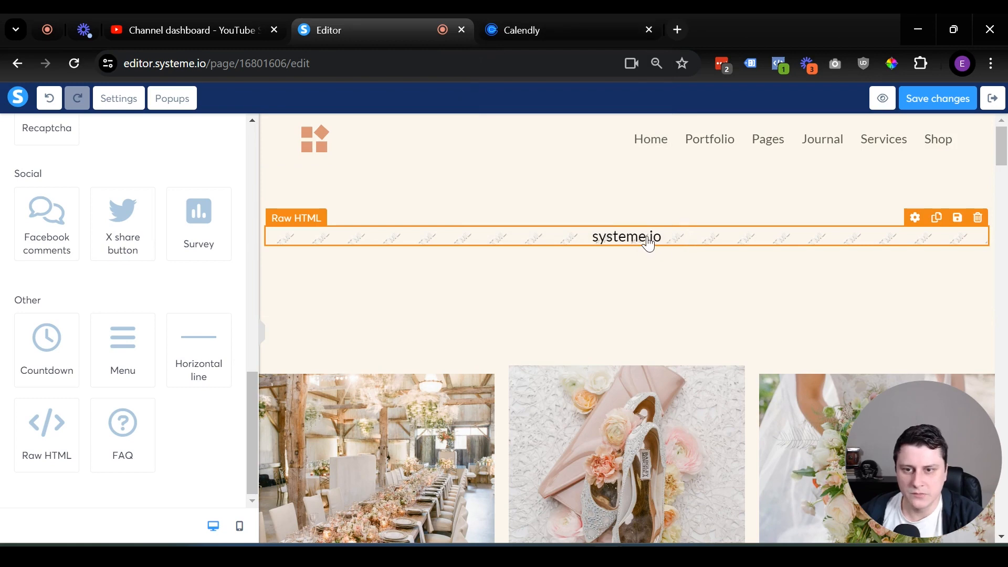
{"action": "left_click", "coordinate": [628, 242]}
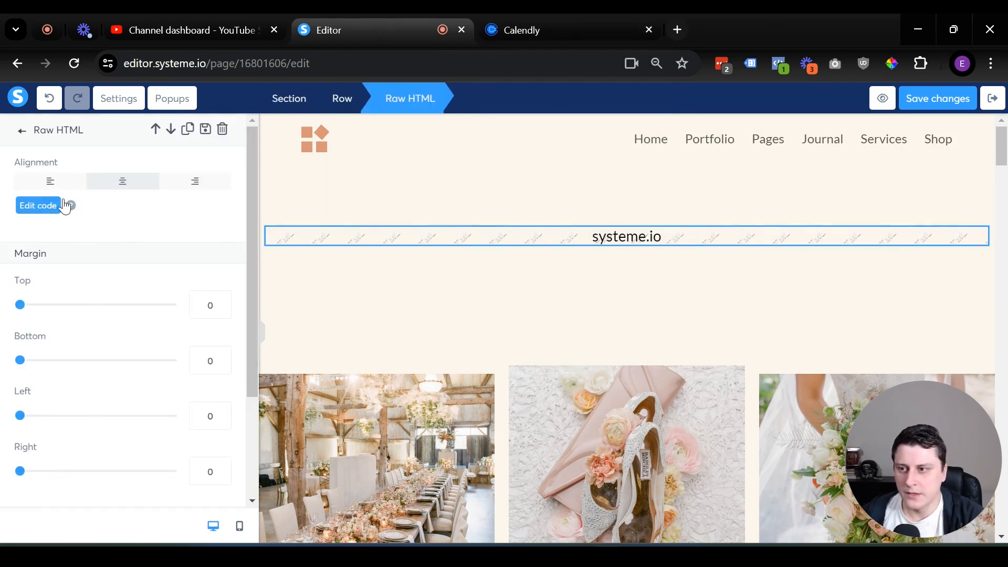
{"action": "left_click", "coordinate": [38, 206]}
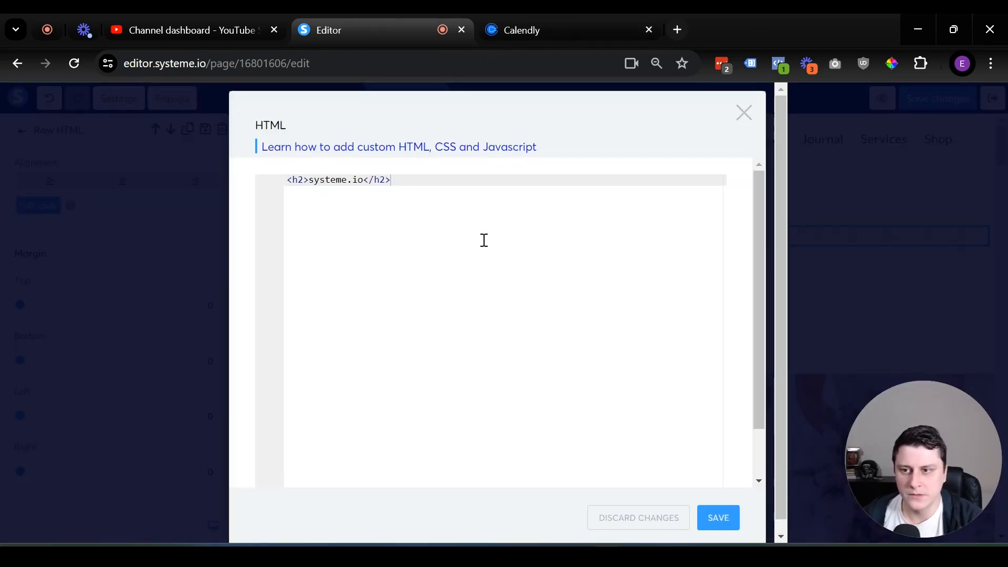
Check the placeholder heading code, then bring up Calendly's event types page.
{"action": "left_click_drag", "start_coordinate": [383, 205], "coordinate": [264, 176]}
{"action": "left_click", "coordinate": [445, 282]}
{"action": "left_click", "coordinate": [579, 30]}
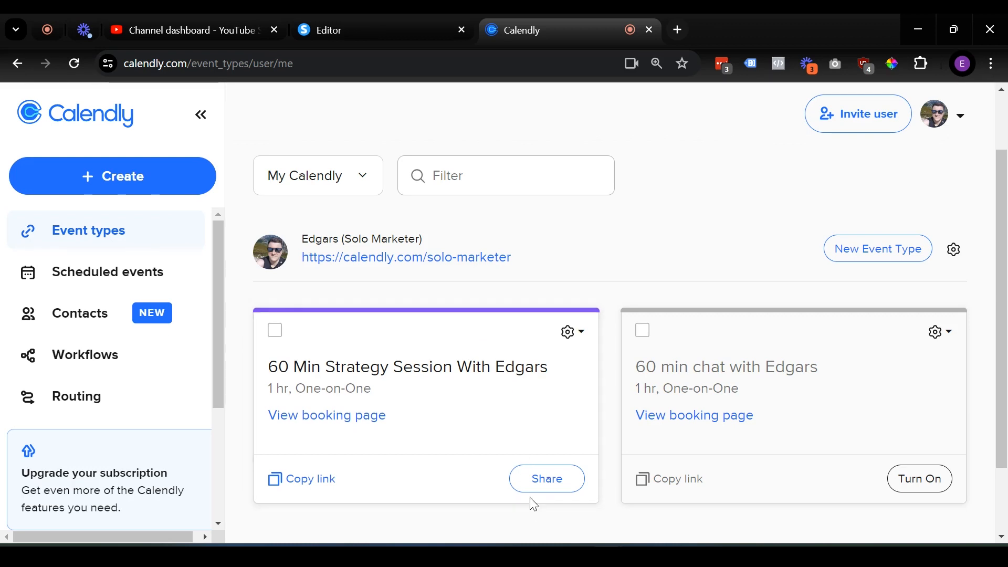
Copy the Inline Embed code for the 60 Min Strategy Session via Calendly's Add to website options.
{"action": "left_click", "coordinate": [563, 475]}
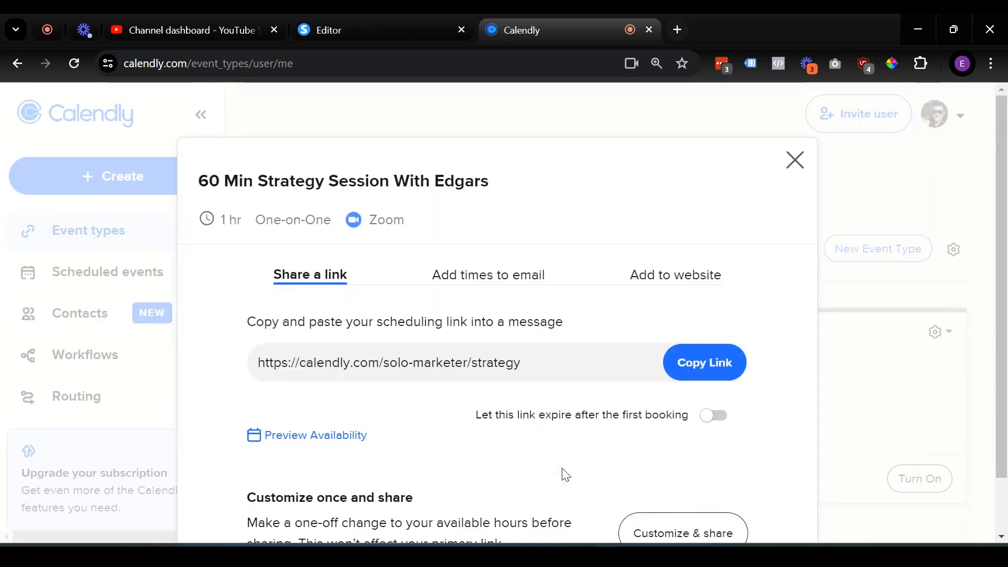
{"action": "left_click", "coordinate": [651, 282]}
{"action": "scroll", "coordinate": [475, 320], "scroll_direction": "down", "scroll_amount": 2}
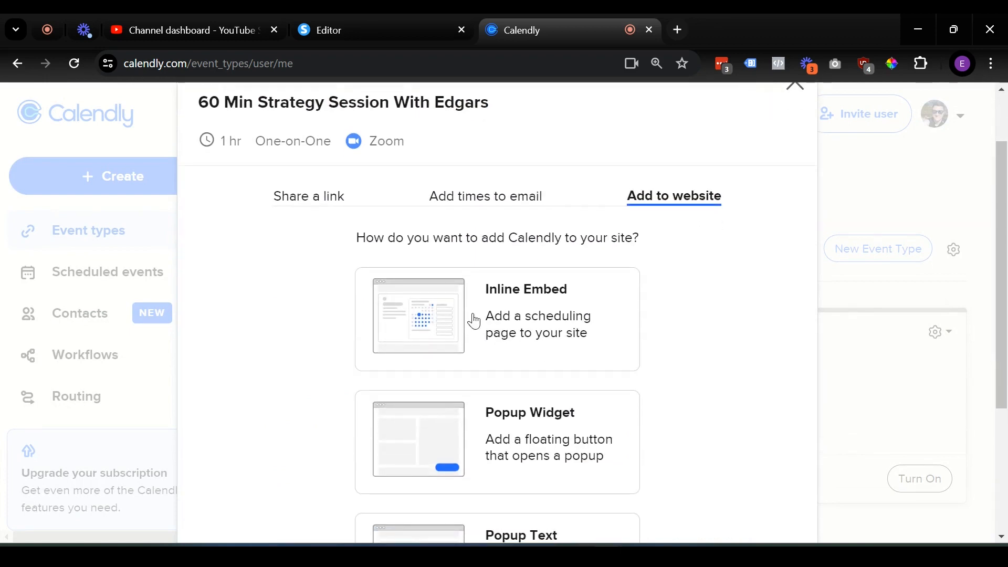
{"action": "left_click", "coordinate": [534, 319]}
{"action": "scroll", "coordinate": [578, 367], "scroll_direction": "down", "scroll_amount": 5}
{"action": "left_click", "coordinate": [755, 476]}
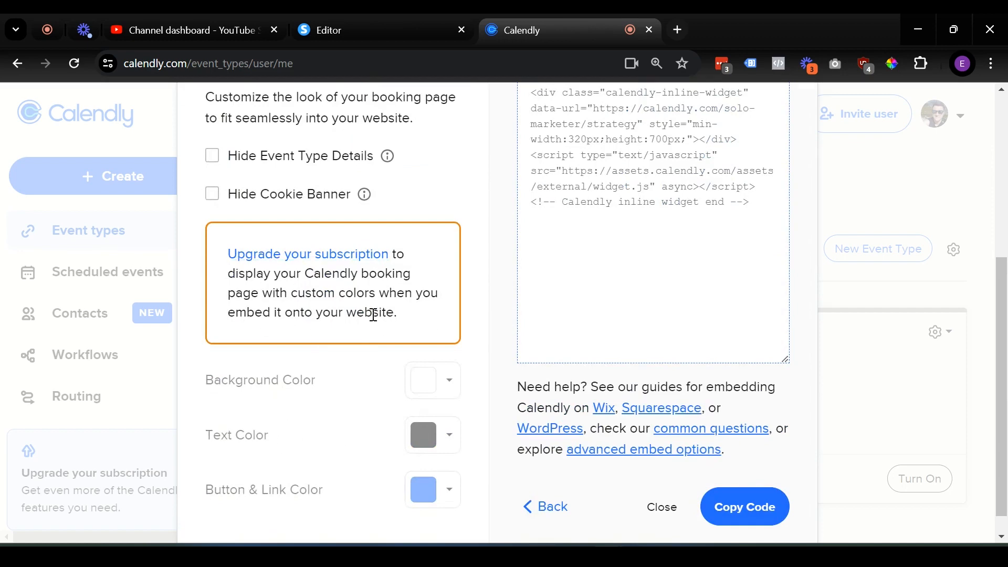
{"action": "scroll", "coordinate": [422, 365], "scroll_direction": "up", "scroll_amount": 5}
{"action": "scroll", "coordinate": [449, 355], "scroll_direction": "down", "scroll_amount": 5}
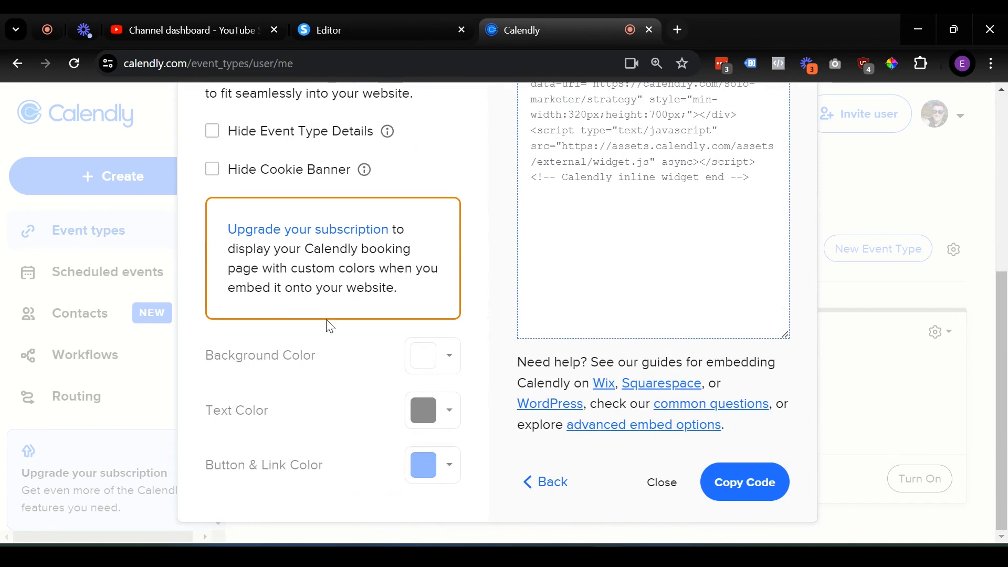
{"action": "scroll", "coordinate": [405, 394], "scroll_direction": "up", "scroll_amount": 3}
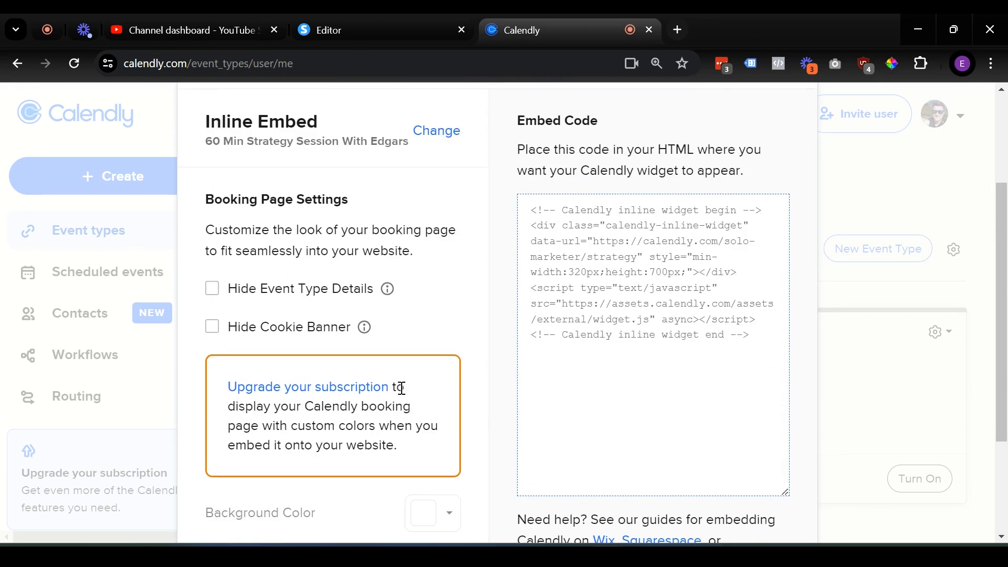
{"action": "scroll", "coordinate": [617, 329], "scroll_direction": "down", "scroll_amount": 3}
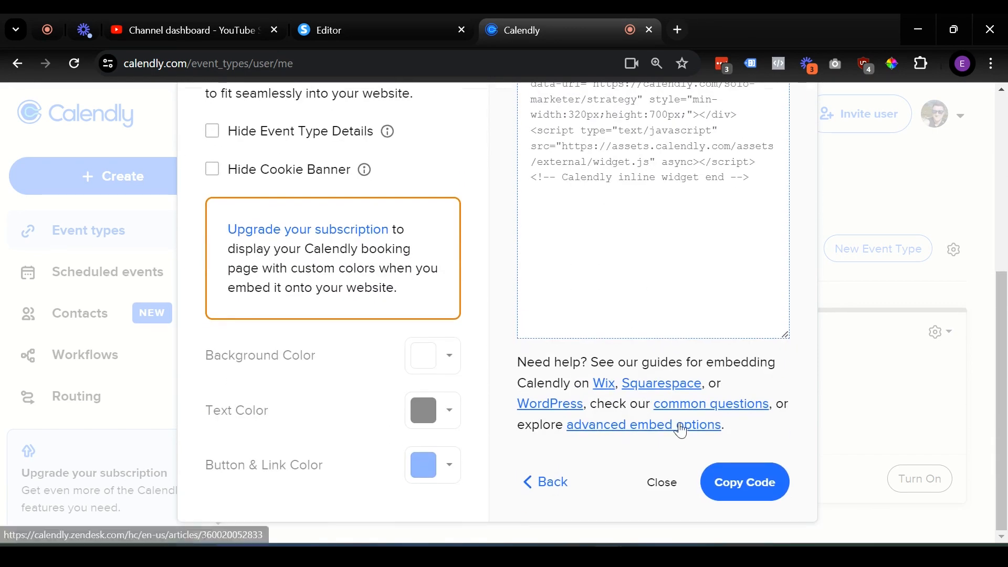
{"action": "left_click", "coordinate": [770, 481]}
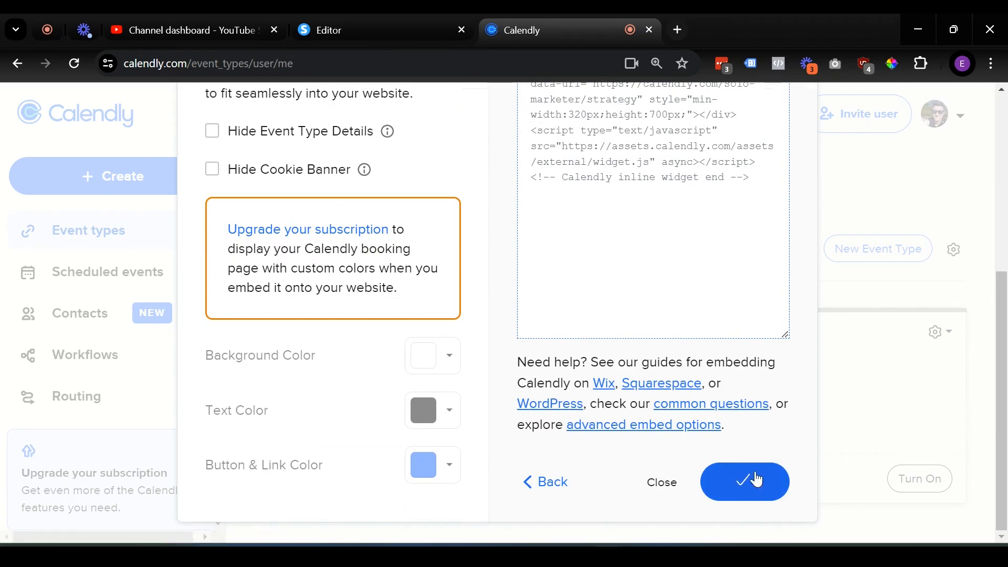
{"action": "scroll", "coordinate": [591, 319], "scroll_direction": "up", "scroll_amount": 6}
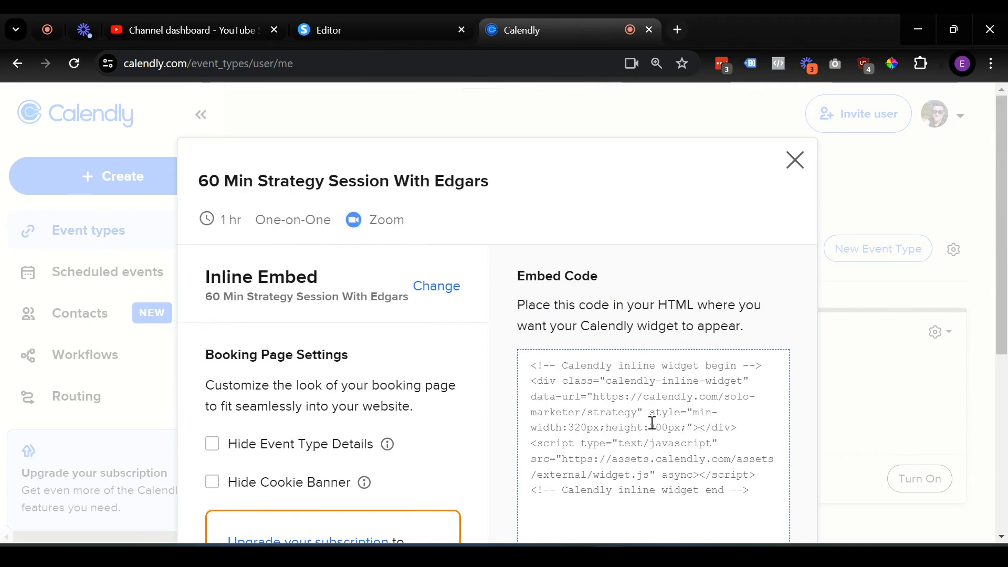
{"action": "left_click", "coordinate": [430, 16]}
Paste the Calendly inline embed code over the placeholder HTML, save the block, then save the page.
{"action": "key", "text": "BackSpace"}
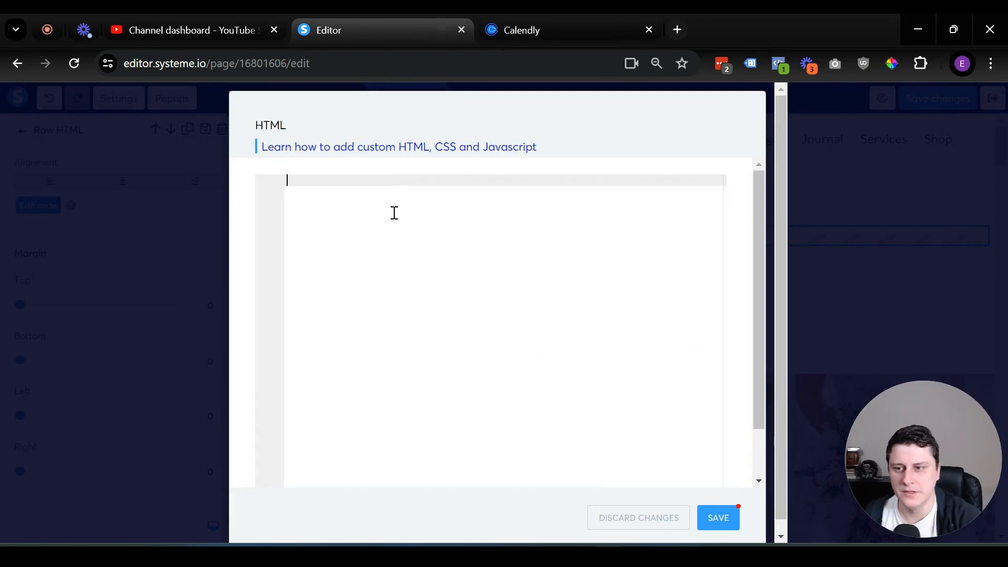
{"action": "key", "text": "ctrl+v"}
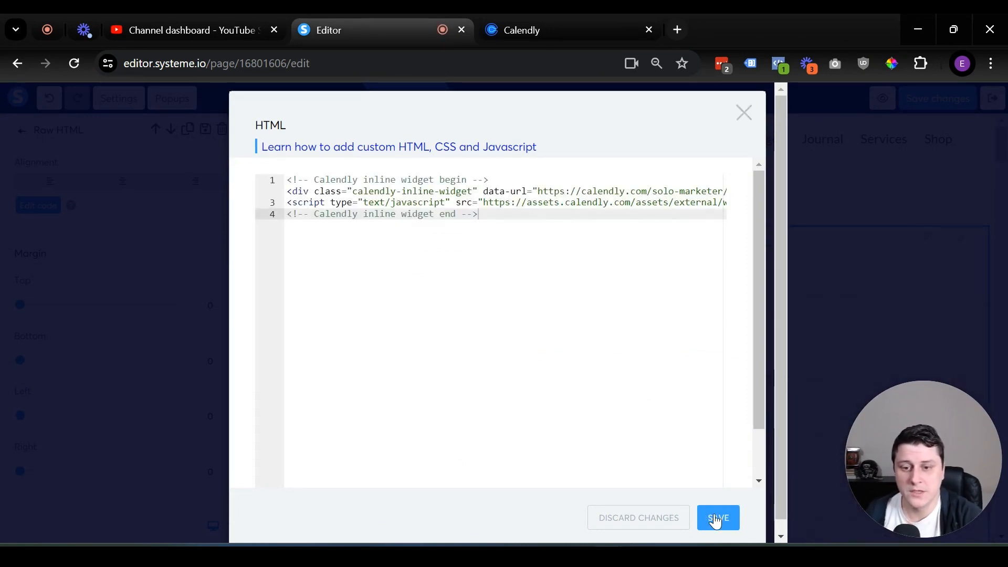
{"action": "left_click", "coordinate": [717, 518]}
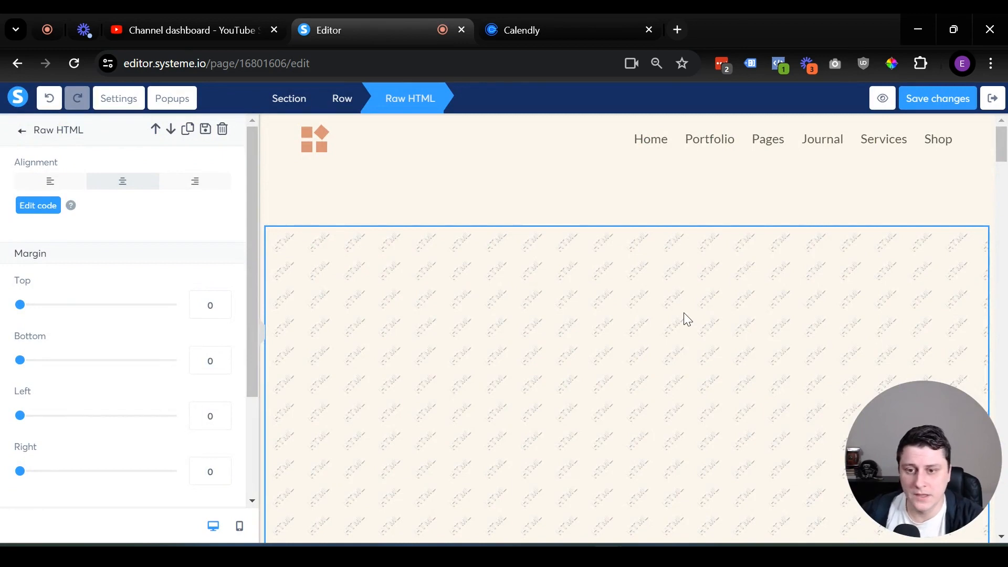
{"action": "left_click", "coordinate": [549, 206]}
{"action": "scroll", "coordinate": [814, 236], "scroll_direction": "down", "scroll_amount": 3}
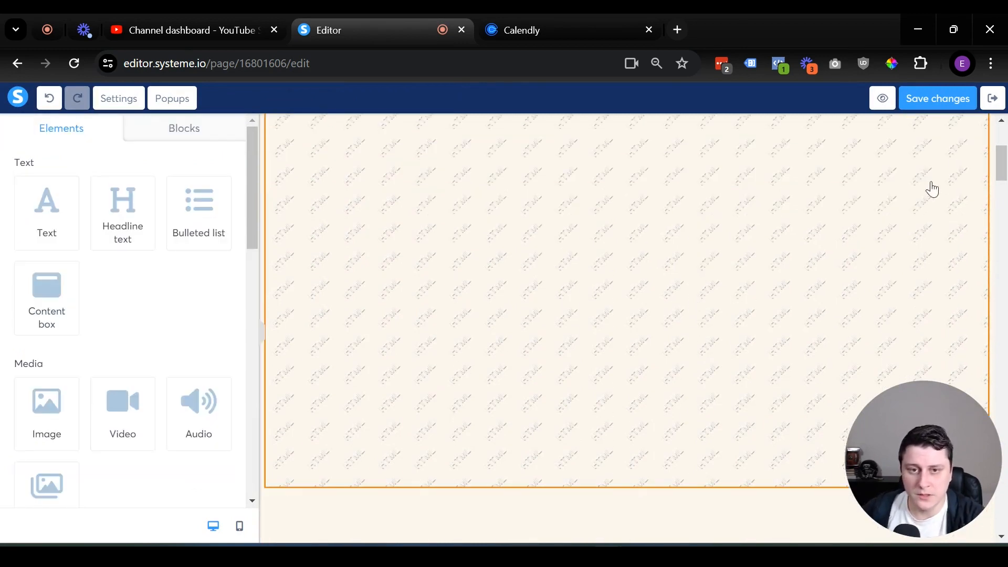
{"action": "left_click", "coordinate": [939, 104]}
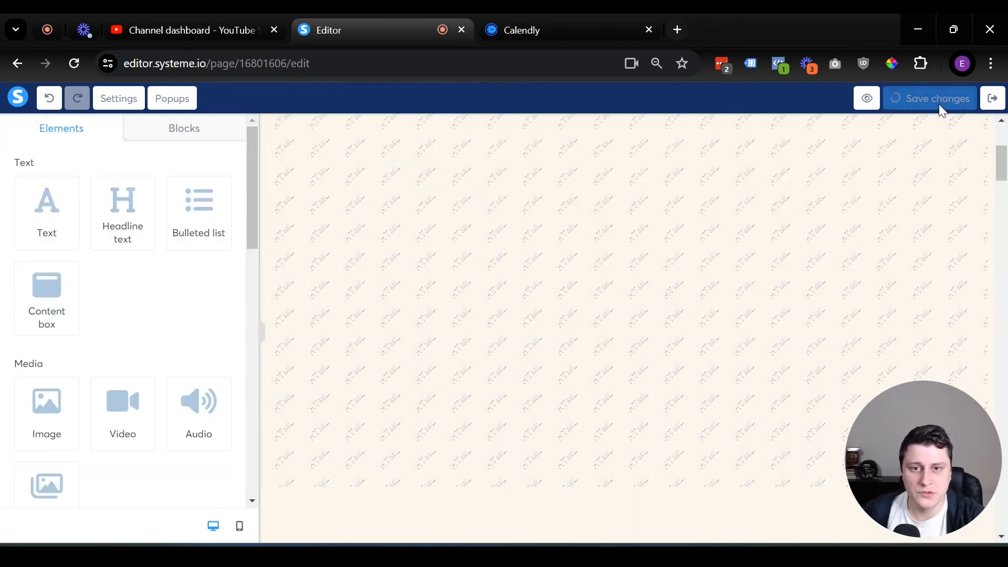
Preview the squeeze page to confirm the inline Calendly booking calendar shows, then return to the editor.
{"action": "left_click", "coordinate": [880, 97]}
{"action": "scroll", "coordinate": [809, 283], "scroll_direction": "down", "scroll_amount": 3}
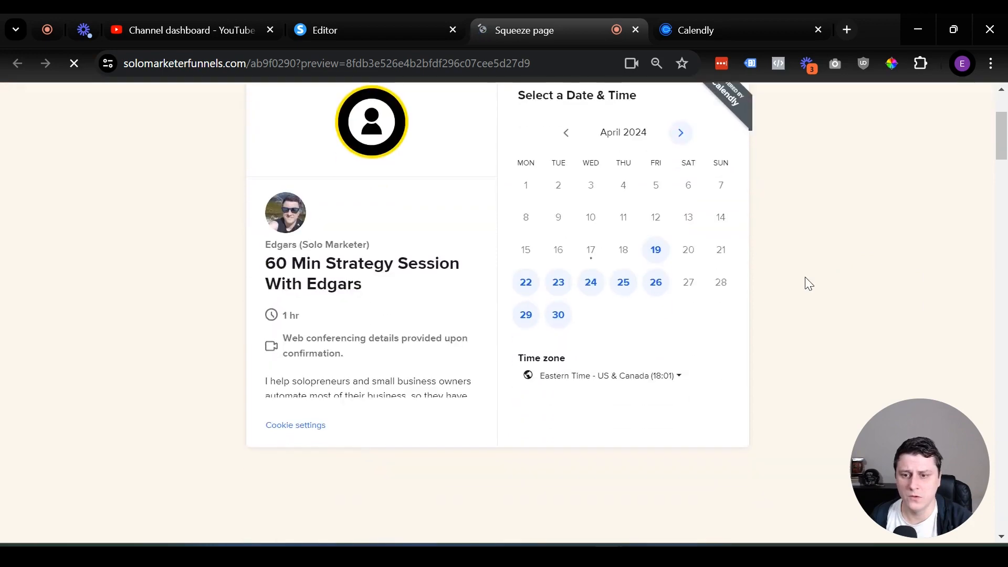
{"action": "scroll", "coordinate": [805, 277], "scroll_direction": "down", "scroll_amount": 4}
{"action": "scroll", "coordinate": [788, 305], "scroll_direction": "down", "scroll_amount": 4}
{"action": "scroll", "coordinate": [768, 339], "scroll_direction": "up", "scroll_amount": 8}
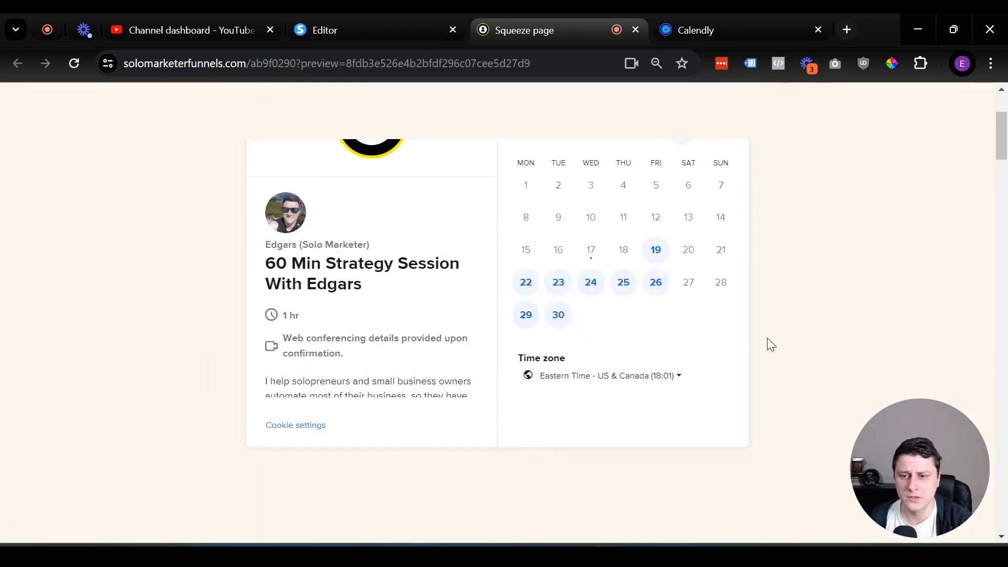
{"action": "scroll", "coordinate": [771, 344], "scroll_direction": "up", "scroll_amount": 3}
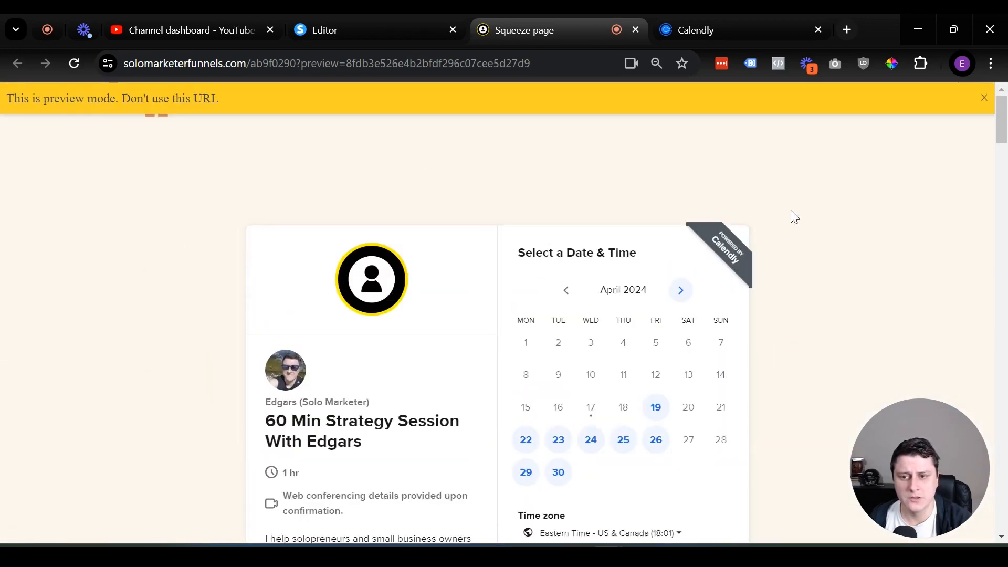
{"action": "scroll", "coordinate": [792, 215], "scroll_direction": "down", "scroll_amount": 2}
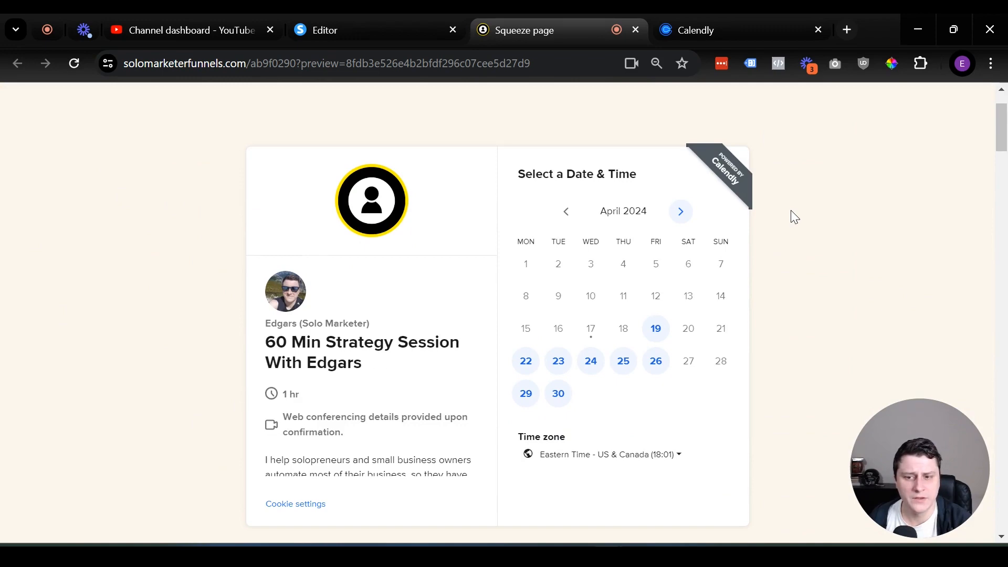
{"action": "scroll", "coordinate": [793, 210], "scroll_direction": "down", "scroll_amount": 10}
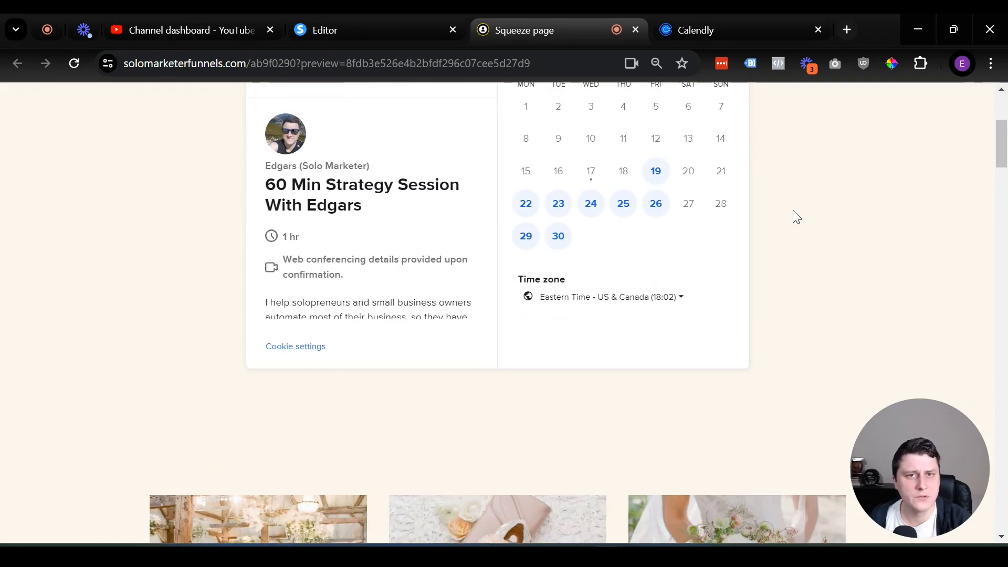
{"action": "scroll", "coordinate": [794, 215], "scroll_direction": "up", "scroll_amount": 11}
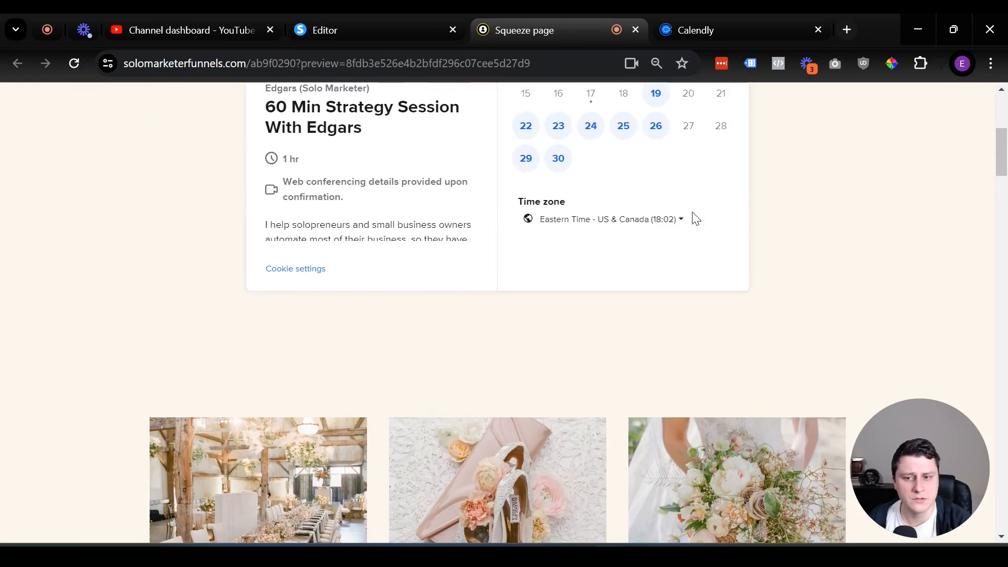
{"action": "scroll", "coordinate": [128, 466], "scroll_direction": "down", "scroll_amount": 10}
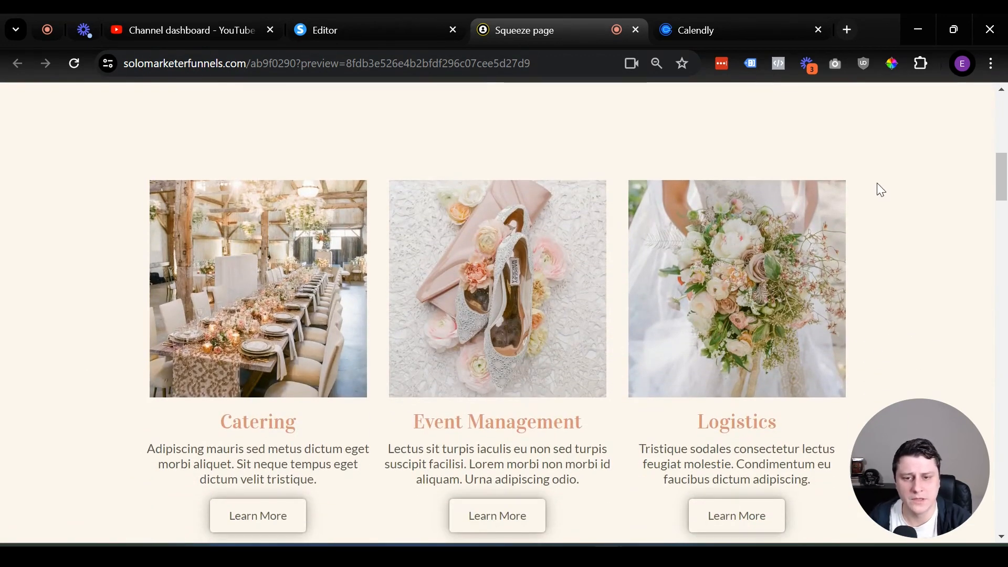
{"action": "scroll", "coordinate": [168, 362], "scroll_direction": "down", "scroll_amount": 9}
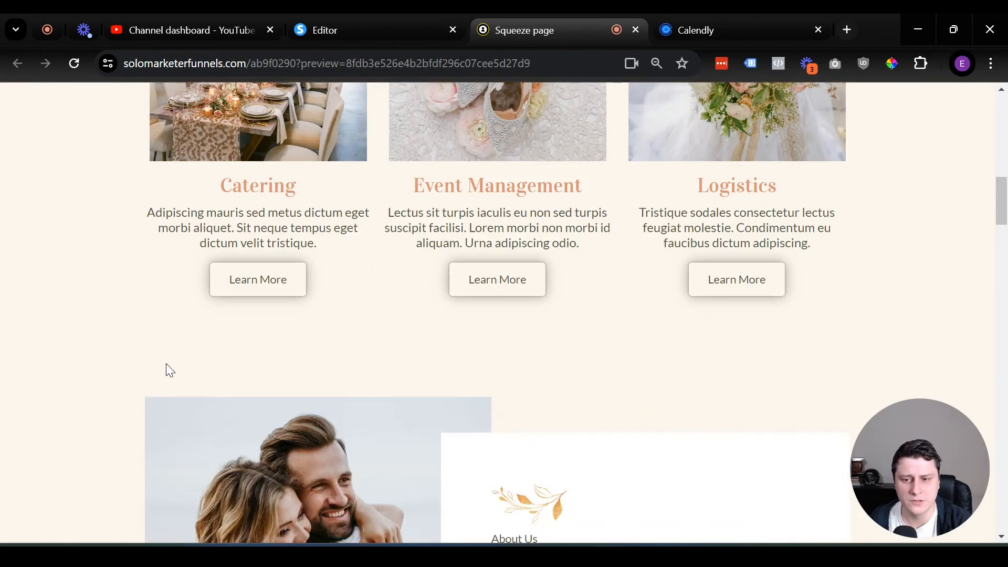
{"action": "scroll", "coordinate": [466, 354], "scroll_direction": "down", "scroll_amount": 6}
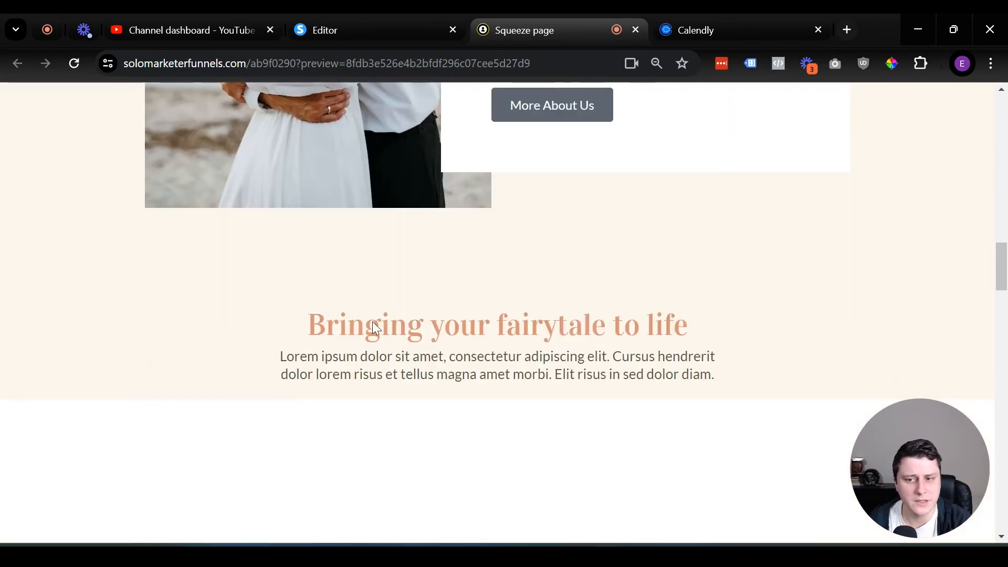
{"action": "scroll", "coordinate": [374, 323], "scroll_direction": "down", "scroll_amount": 12}
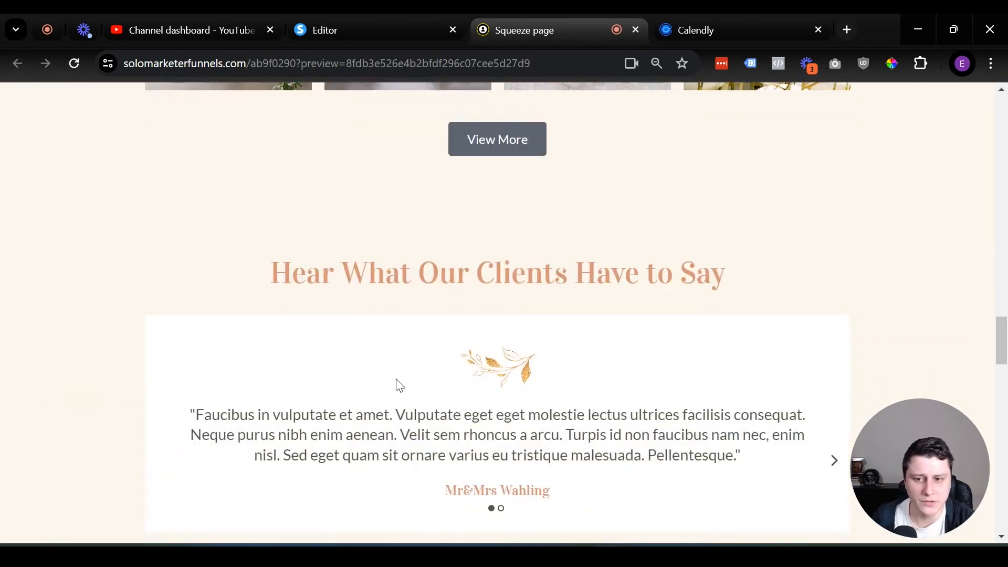
{"action": "scroll", "coordinate": [448, 373], "scroll_direction": "down", "scroll_amount": 8}
{"action": "scroll", "coordinate": [539, 344], "scroll_direction": "up", "scroll_amount": 20}
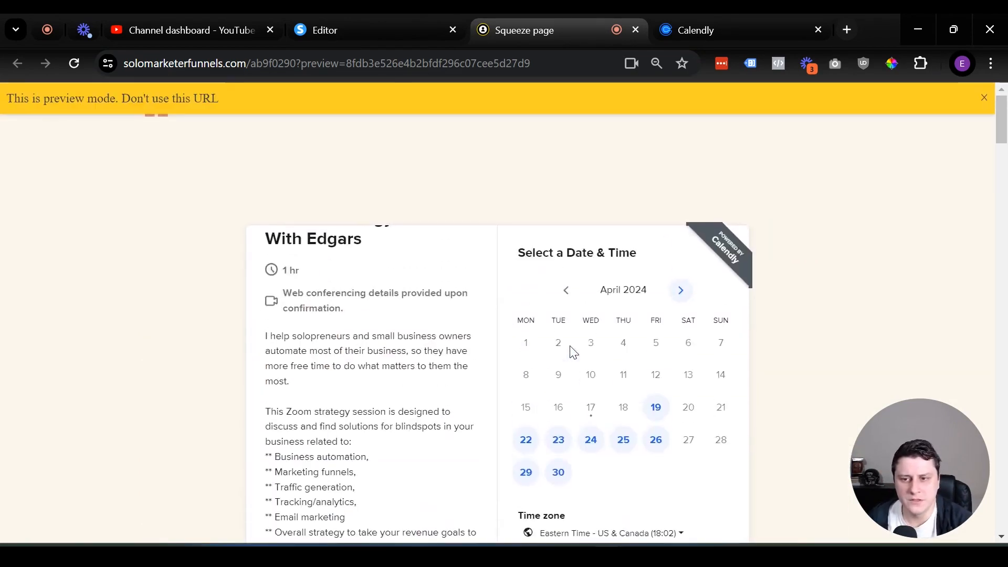
{"action": "scroll", "coordinate": [472, 387], "scroll_direction": "up", "scroll_amount": 4}
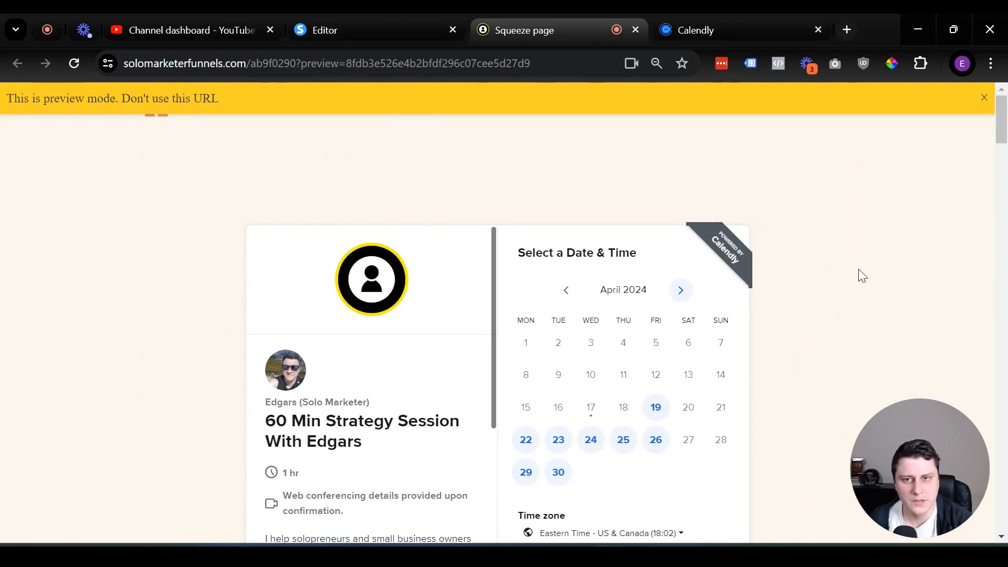
{"action": "scroll", "coordinate": [862, 276], "scroll_direction": "down", "scroll_amount": 14}
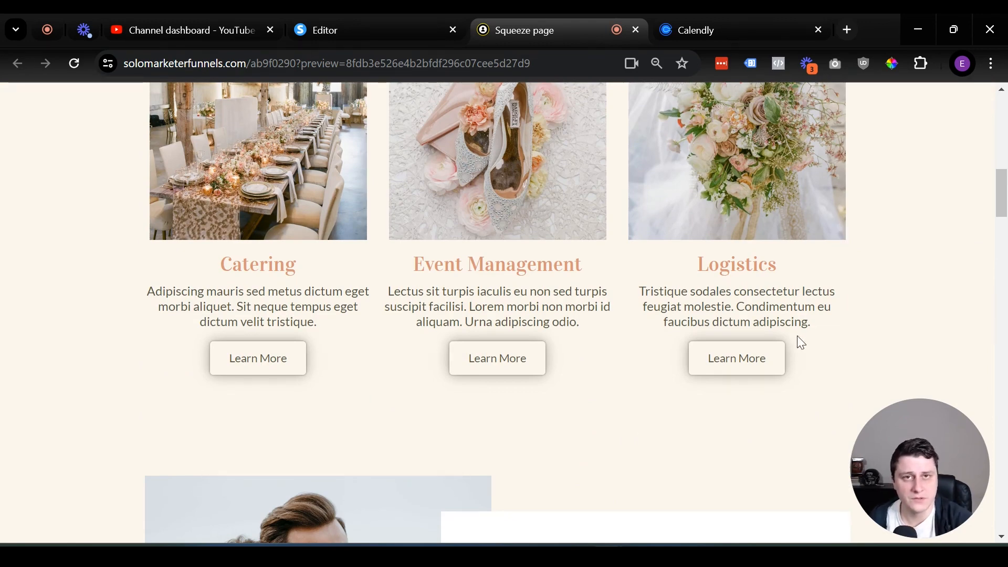
{"action": "scroll", "coordinate": [798, 350], "scroll_direction": "down", "scroll_amount": 3}
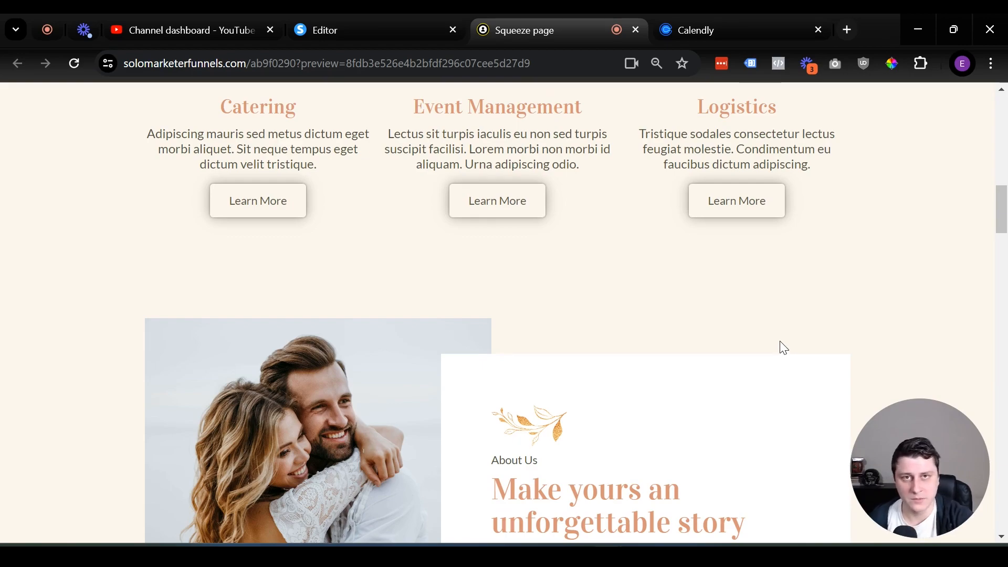
{"action": "scroll", "coordinate": [783, 348], "scroll_direction": "down", "scroll_amount": 20}
{"action": "scroll", "coordinate": [728, 255], "scroll_direction": "down", "scroll_amount": 10}
{"action": "scroll", "coordinate": [776, 275], "scroll_direction": "up", "scroll_amount": 15}
{"action": "scroll", "coordinate": [776, 275], "scroll_direction": "up", "scroll_amount": 15}
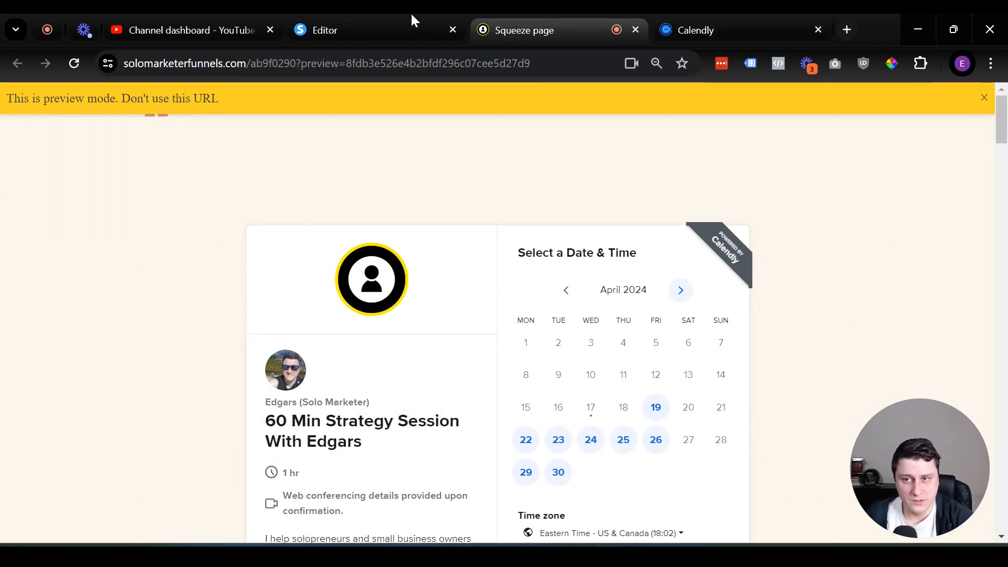
{"action": "left_click", "coordinate": [364, 11]}
Add a Button element to the page and set its action to Open URL.
{"action": "scroll", "coordinate": [186, 302], "scroll_direction": "down", "scroll_amount": 3}
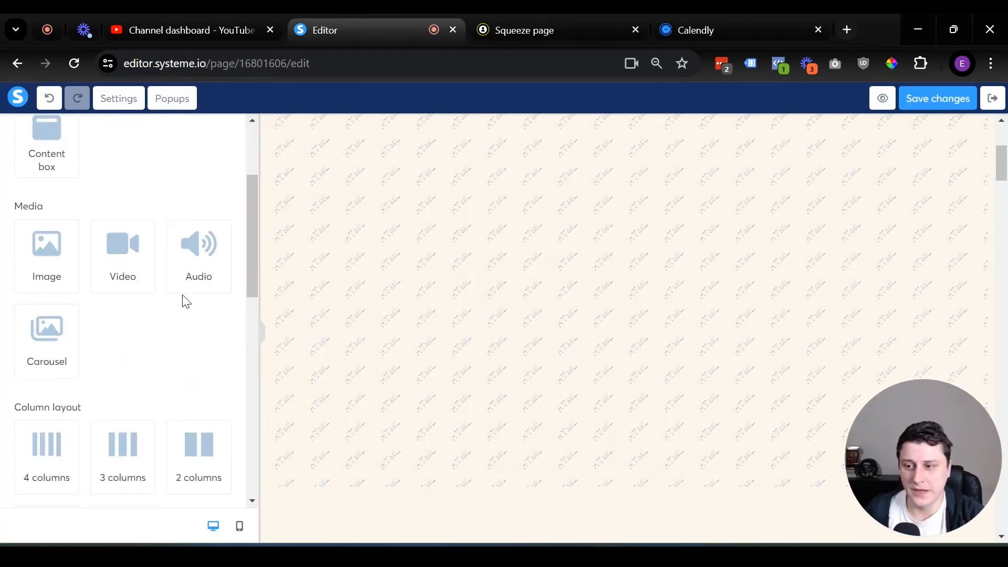
{"action": "scroll", "coordinate": [187, 302], "scroll_direction": "down", "scroll_amount": 9}
{"action": "left_click_drag", "start_coordinate": [124, 203], "coordinate": [583, 488]}
{"action": "scroll", "coordinate": [630, 465], "scroll_direction": "down", "scroll_amount": 1}
{"action": "left_click", "coordinate": [634, 490]}
{"action": "scroll", "coordinate": [68, 315], "scroll_direction": "down", "scroll_amount": 5}
{"action": "scroll", "coordinate": [84, 233], "scroll_direction": "up", "scroll_amount": 5}
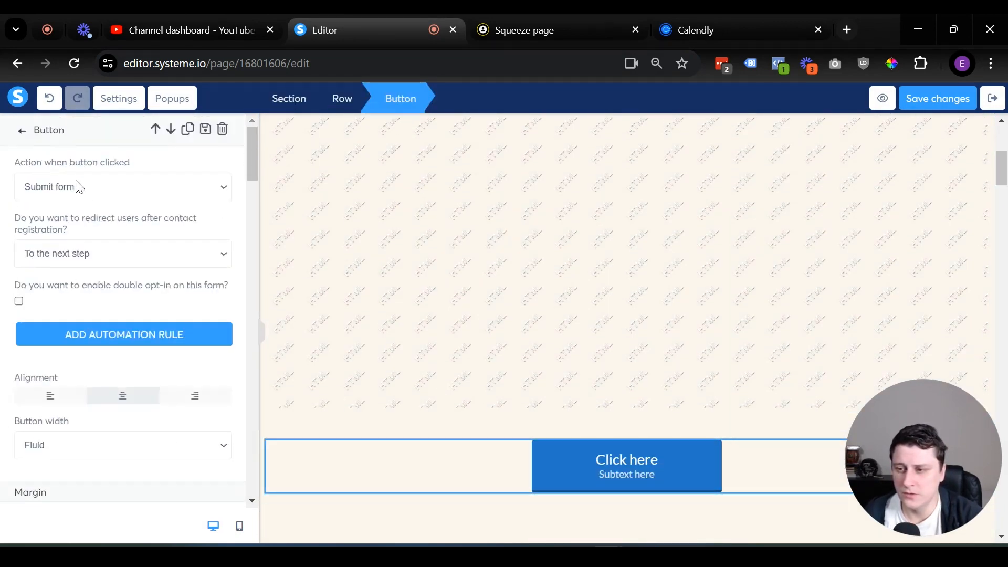
{"action": "left_click", "coordinate": [78, 188]}
{"action": "left_click", "coordinate": [94, 228]}
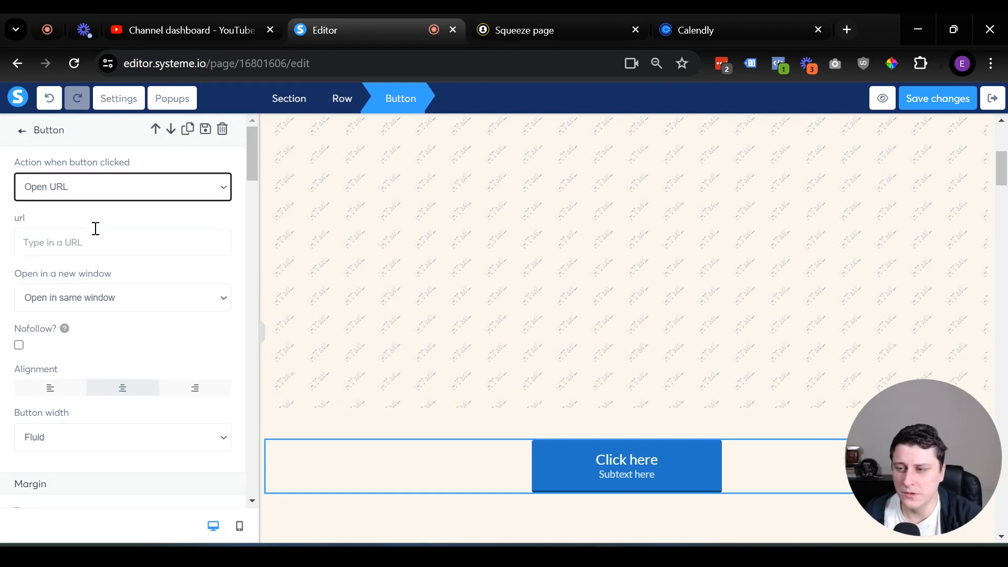
Label the button 'Book a free strategy session here' and remove its subtext.
{"action": "scroll", "coordinate": [66, 314], "scroll_direction": "down", "scroll_amount": 5}
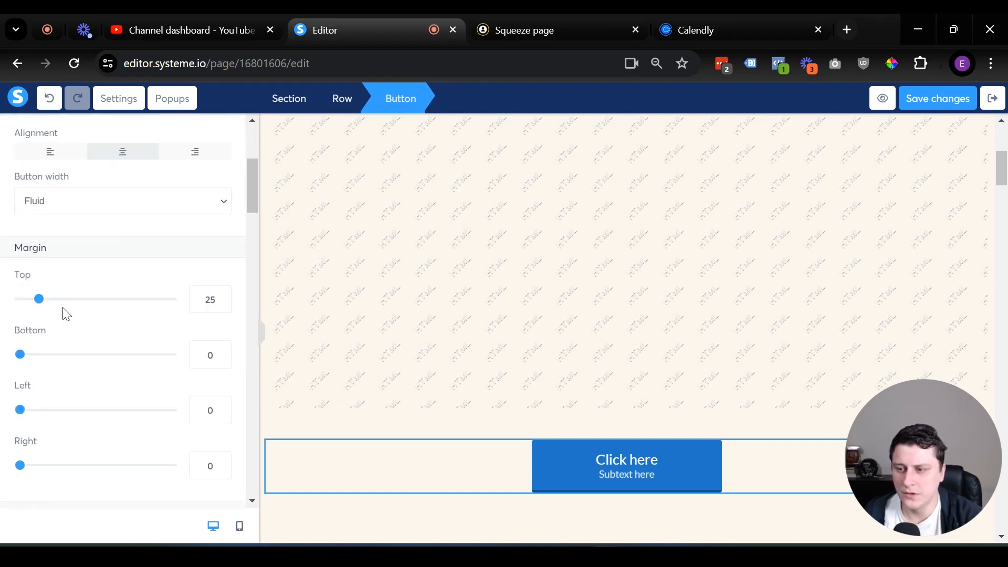
{"action": "scroll", "coordinate": [63, 312], "scroll_direction": "down", "scroll_amount": 5}
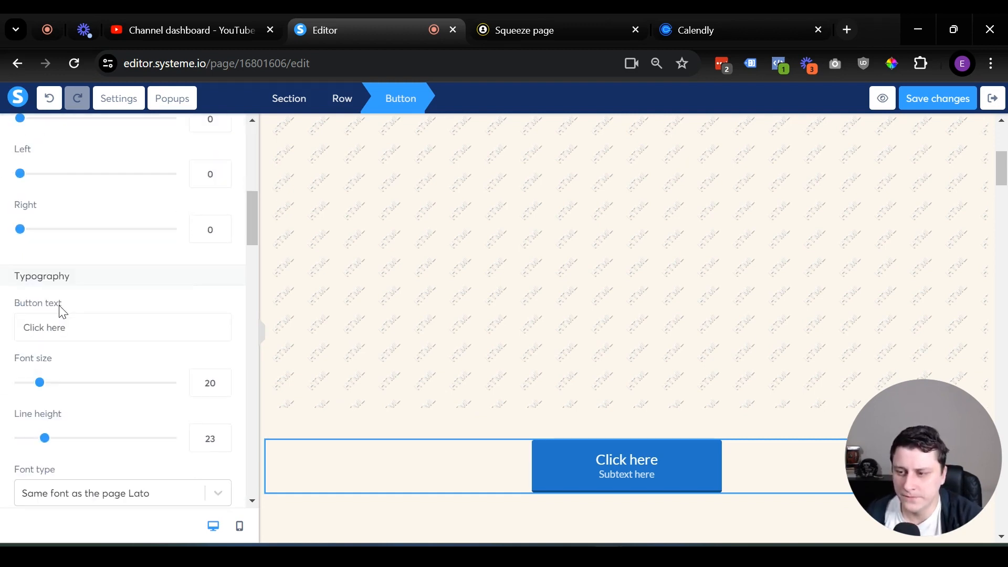
{"action": "type", "text": "Book a fr"}
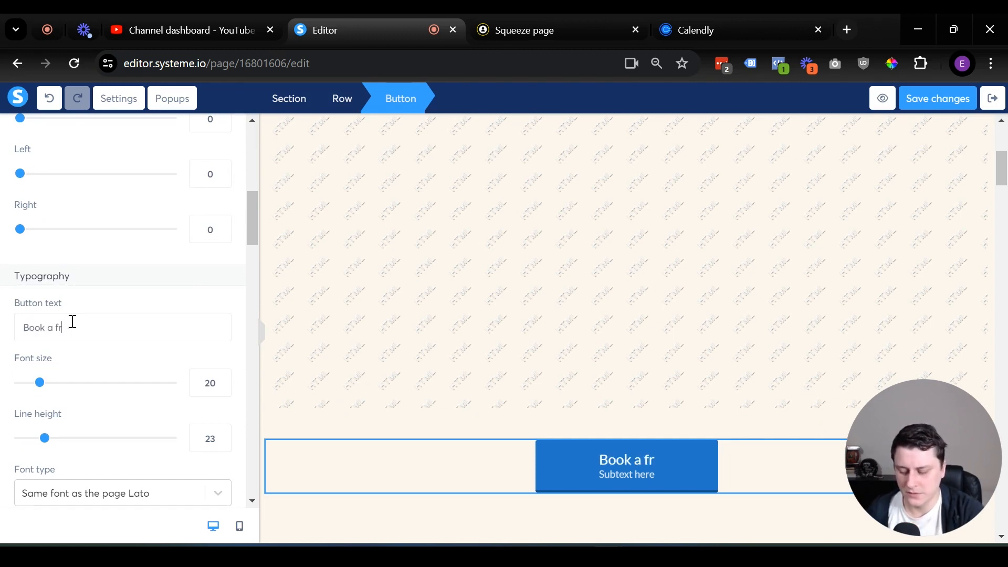
{"action": "type", "text": "ee stra"}
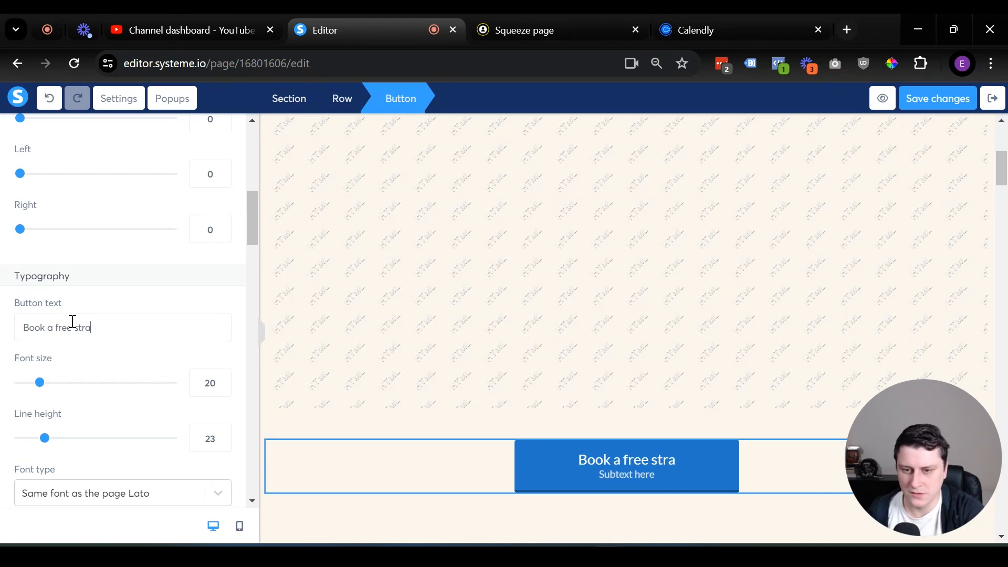
{"action": "type", "text": "tegy session here"}
{"action": "scroll", "coordinate": [88, 245], "scroll_direction": "down", "scroll_amount": 6}
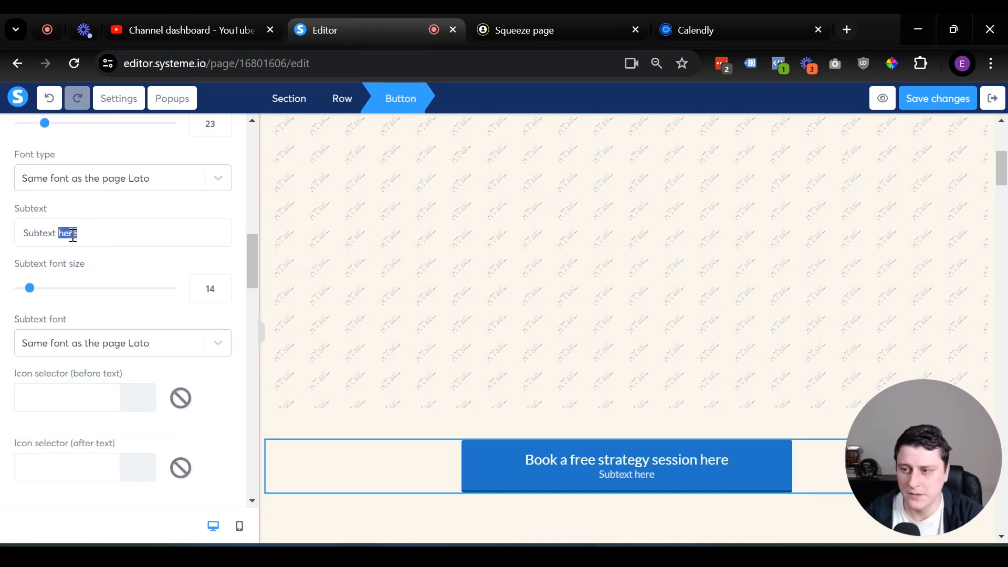
{"action": "key", "text": "BackSpace"}
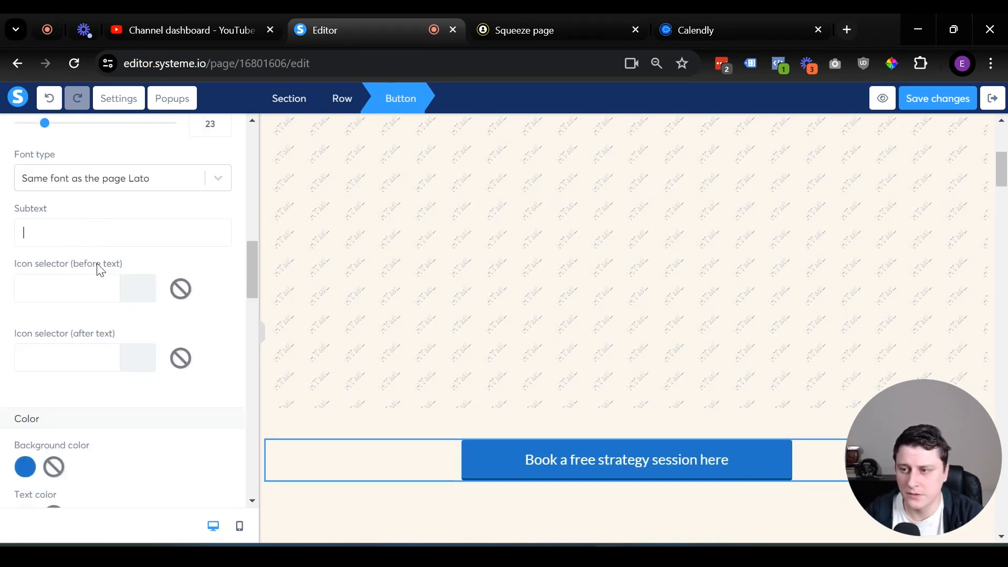
{"action": "scroll", "coordinate": [101, 232], "scroll_direction": "up", "scroll_amount": 10}
{"action": "left_click", "coordinate": [704, 16]}
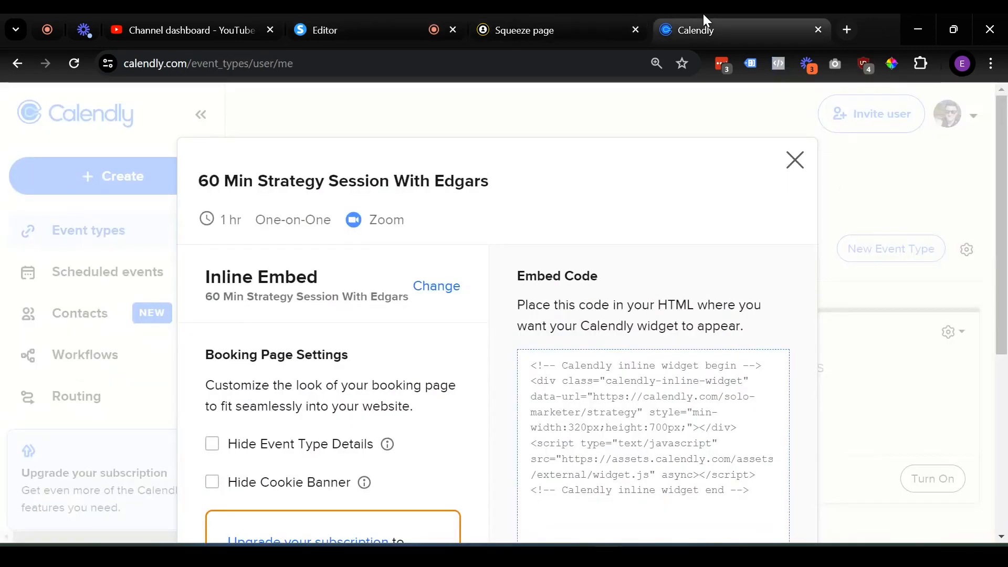
Copy the 60 Min Strategy Session booking link in Calendly and reselect the booking button in systeme.io.
{"action": "left_click", "coordinate": [794, 160]}
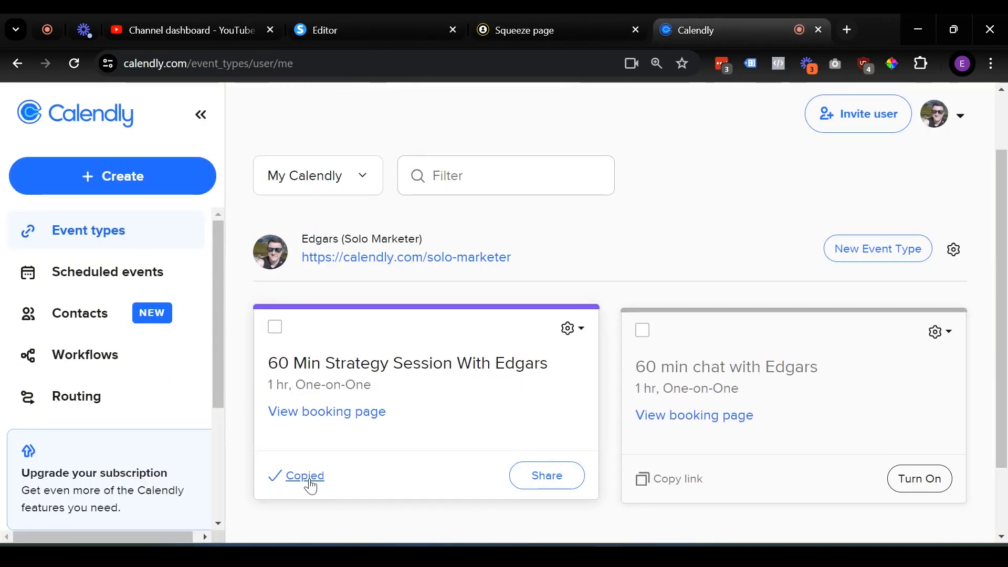
{"action": "left_click", "coordinate": [546, 21]}
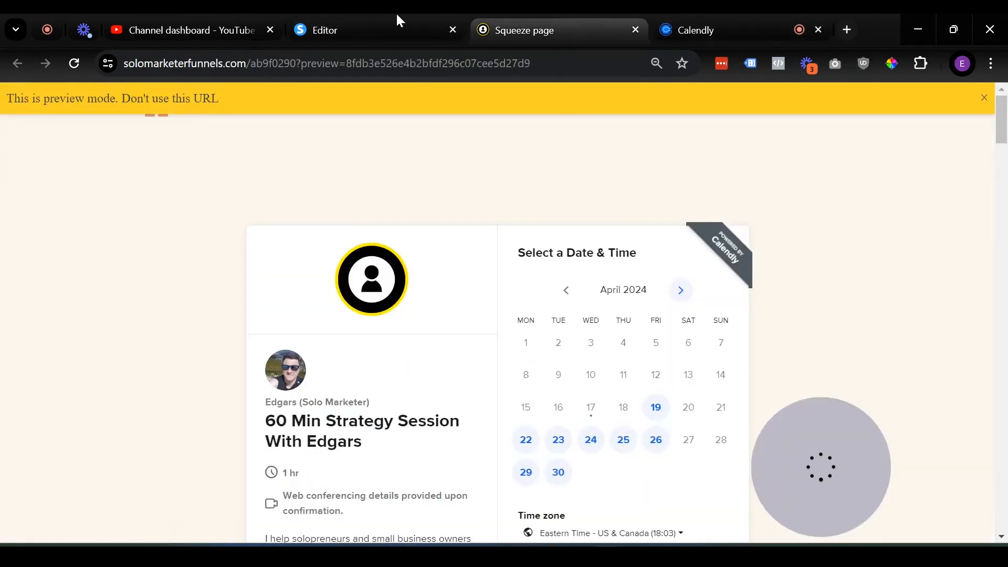
{"action": "left_click", "coordinate": [396, 21]}
{"action": "left_click", "coordinate": [667, 463]}
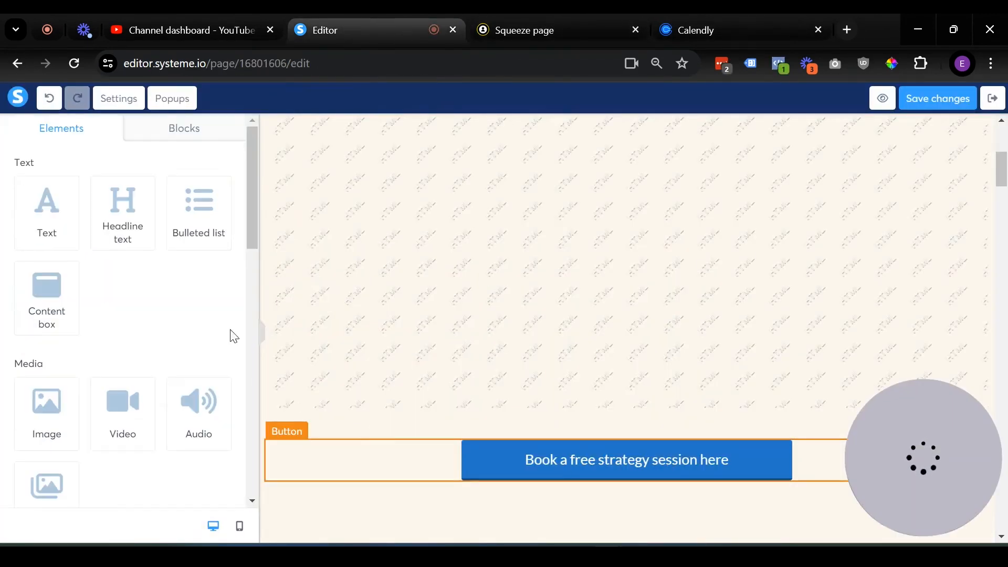
{"action": "left_click", "coordinate": [662, 470]}
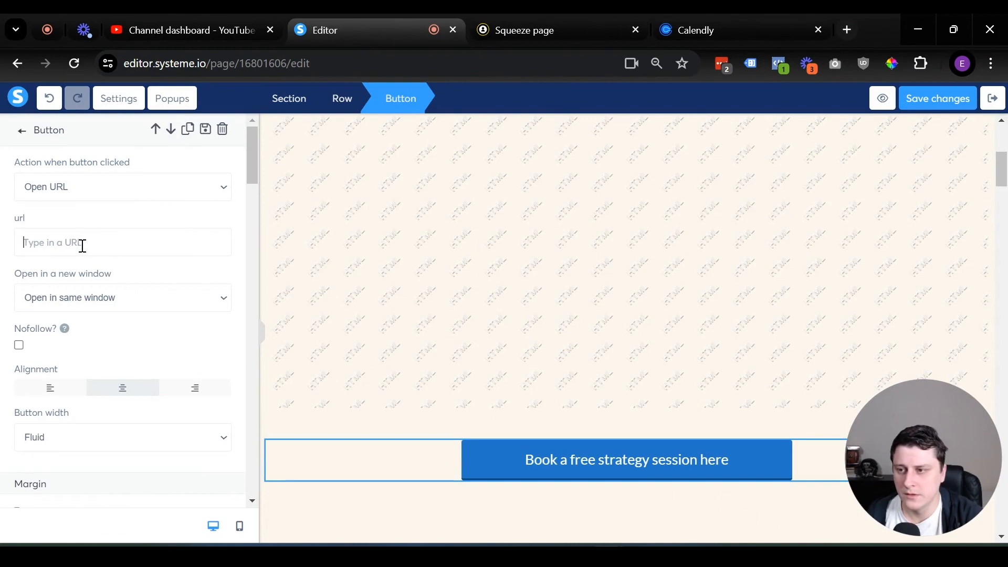
Set the button URL to the Calendly strategy session link, save, and test it in preview.
{"action": "type", "text": "https://calendly.com/solo-marketer/strategy"}
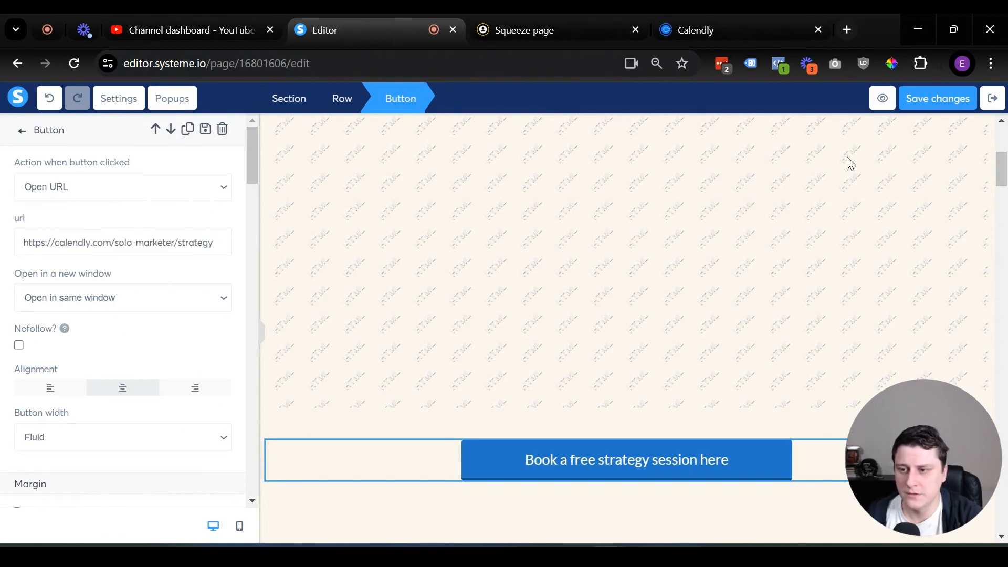
{"action": "left_click", "coordinate": [917, 100]}
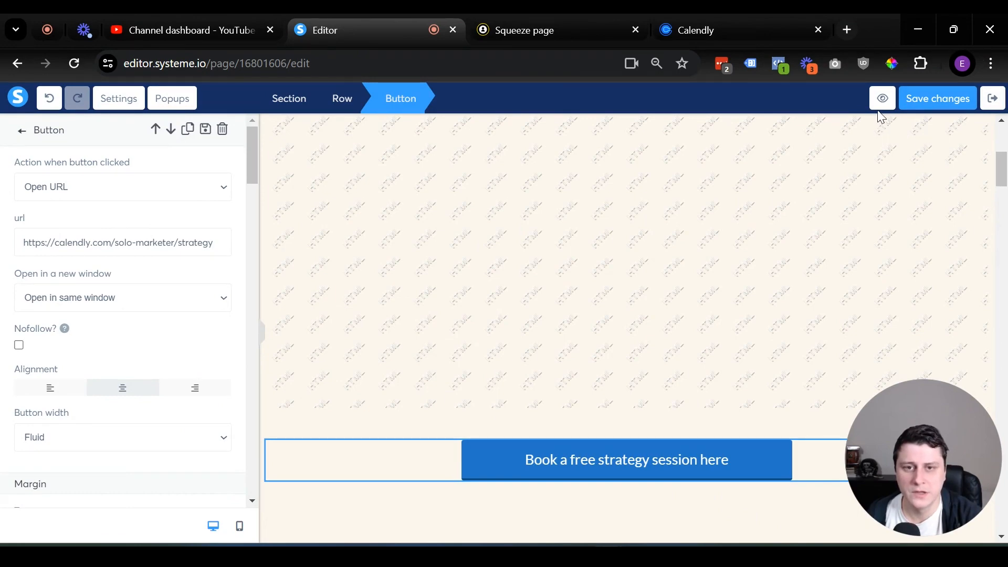
{"action": "left_click", "coordinate": [882, 100]}
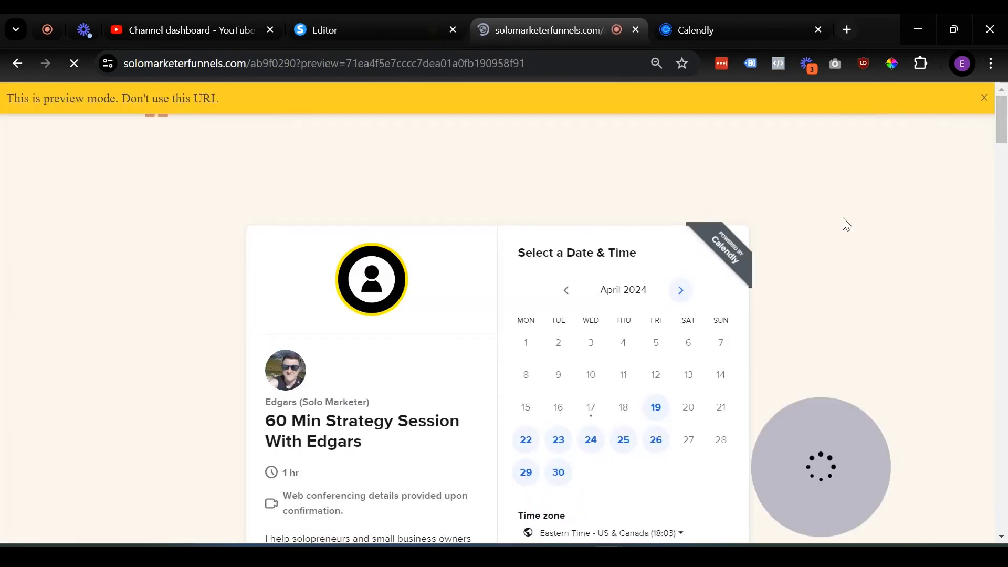
{"action": "scroll", "coordinate": [370, 389], "scroll_direction": "down", "scroll_amount": 1}
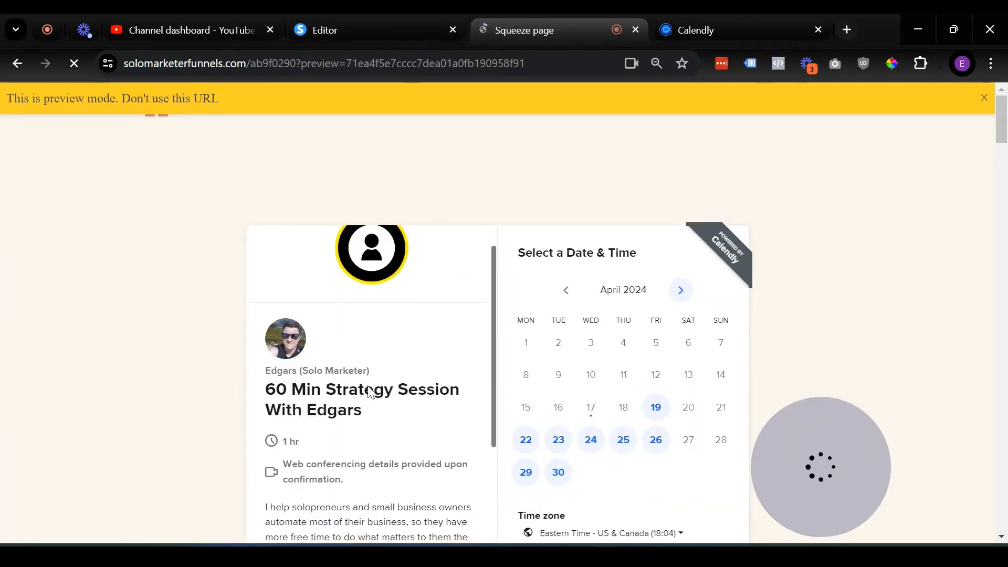
{"action": "scroll", "coordinate": [222, 300], "scroll_direction": "down", "scroll_amount": 7}
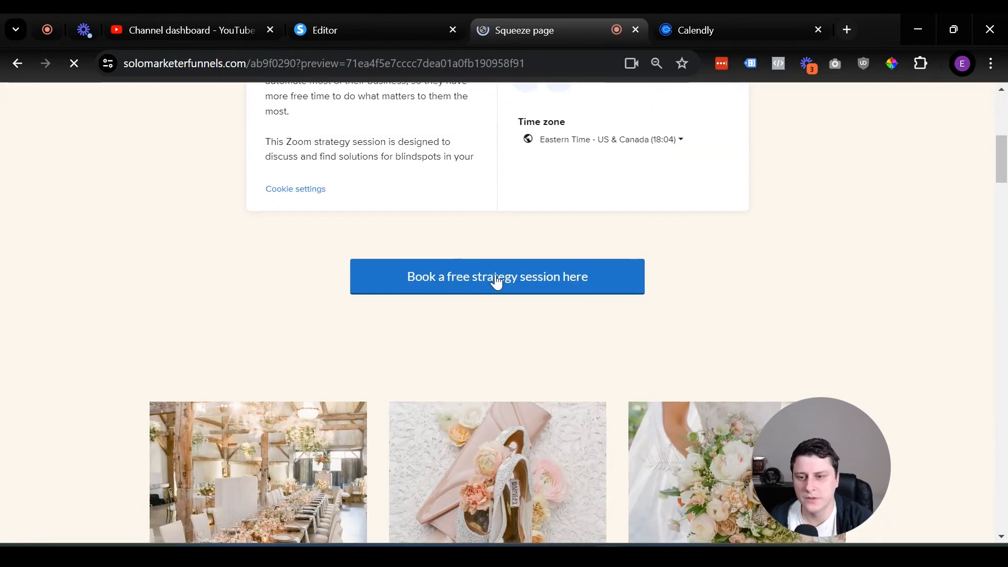
{"action": "left_click", "coordinate": [499, 278]}
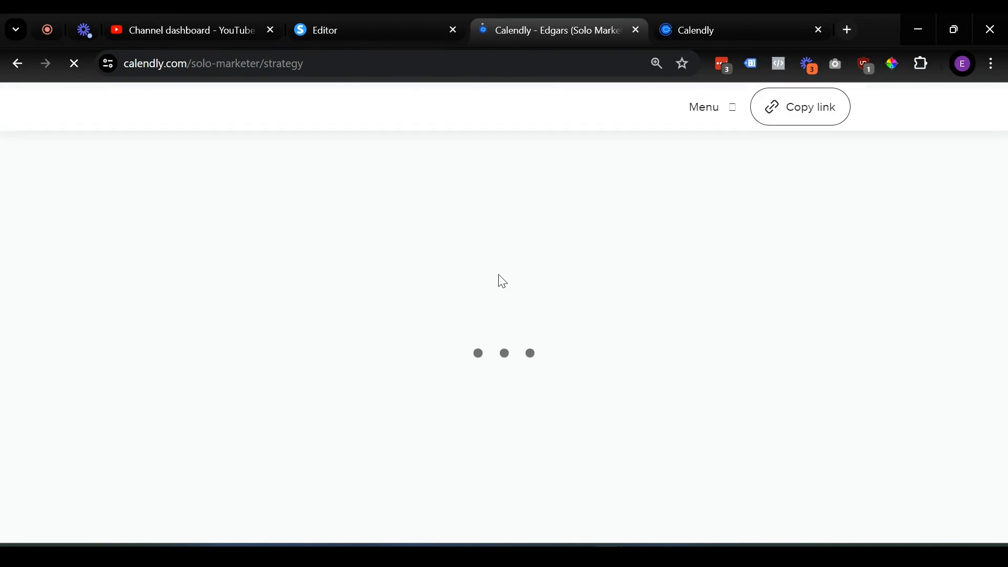
{"action": "scroll", "coordinate": [115, 297], "scroll_direction": "down", "scroll_amount": 3}
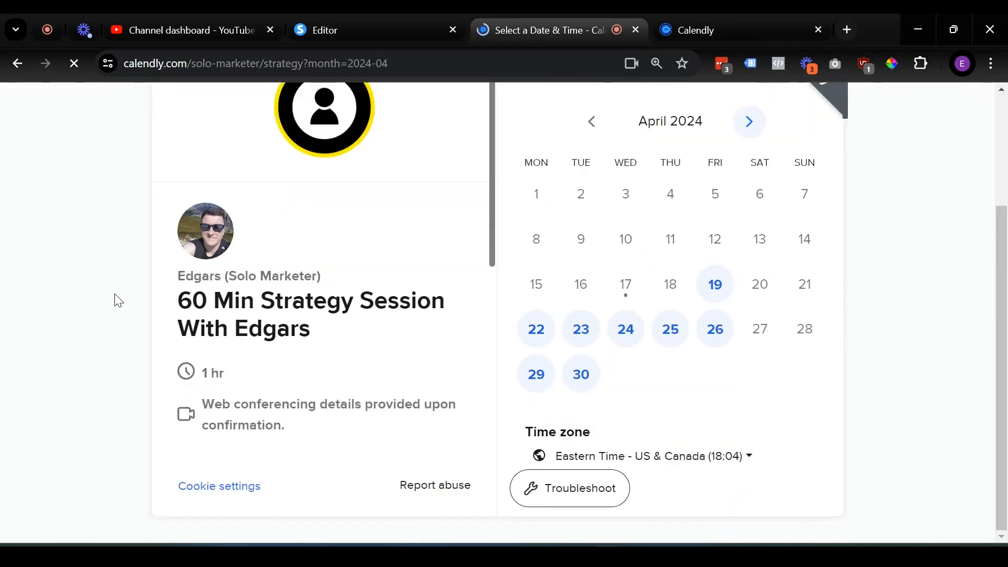
{"action": "scroll", "coordinate": [771, 234], "scroll_direction": "up", "scroll_amount": 3}
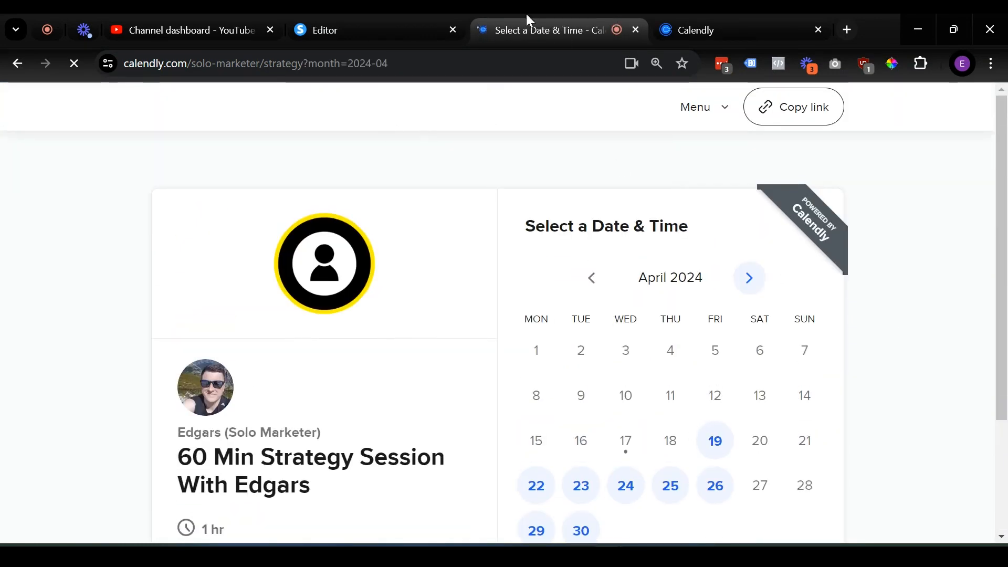
{"action": "left_click", "coordinate": [380, 18]}
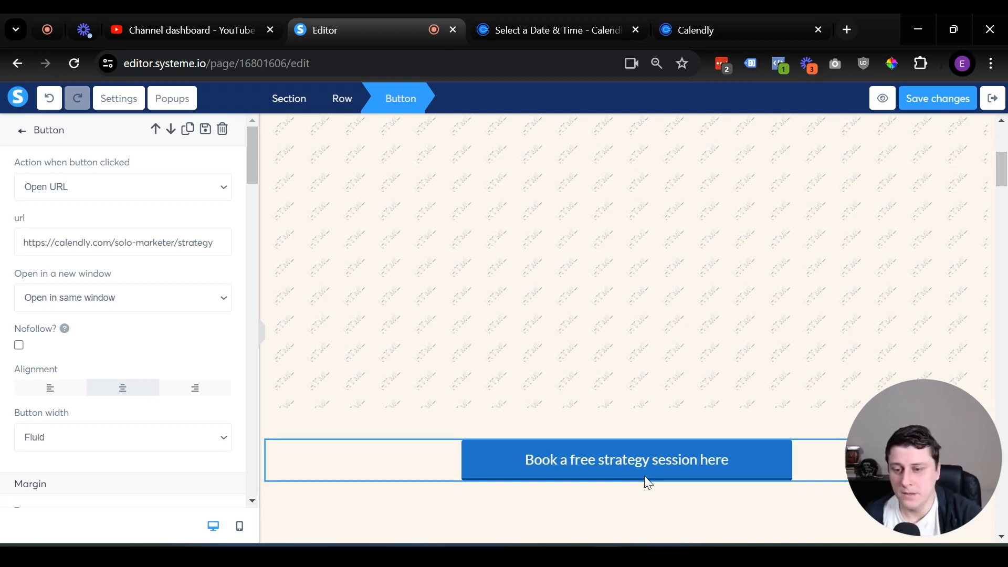
{"action": "left_click_drag", "start_coordinate": [911, 445], "coordinate": [36, 463]}
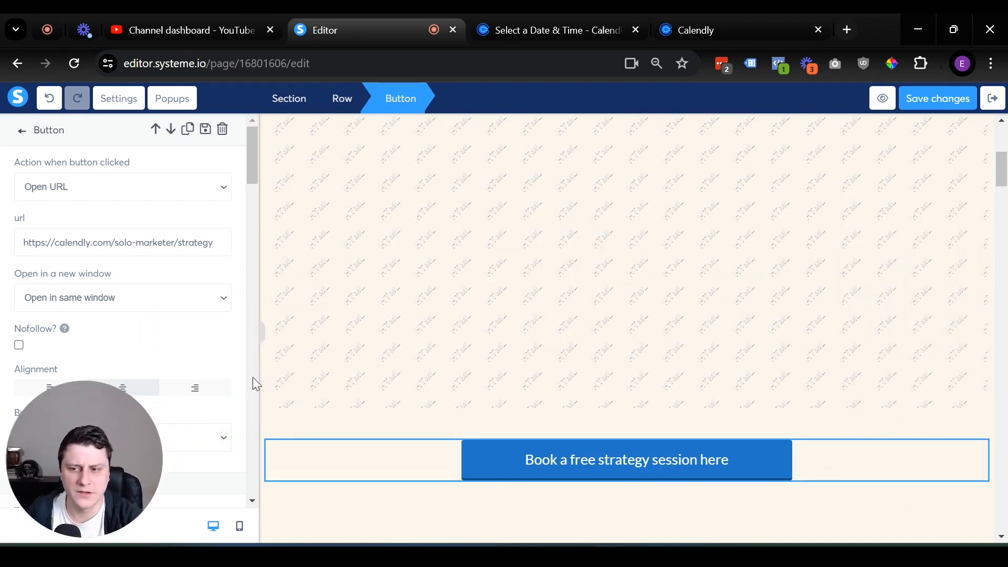
{"action": "left_click_drag", "start_coordinate": [134, 421], "coordinate": [982, 185]}
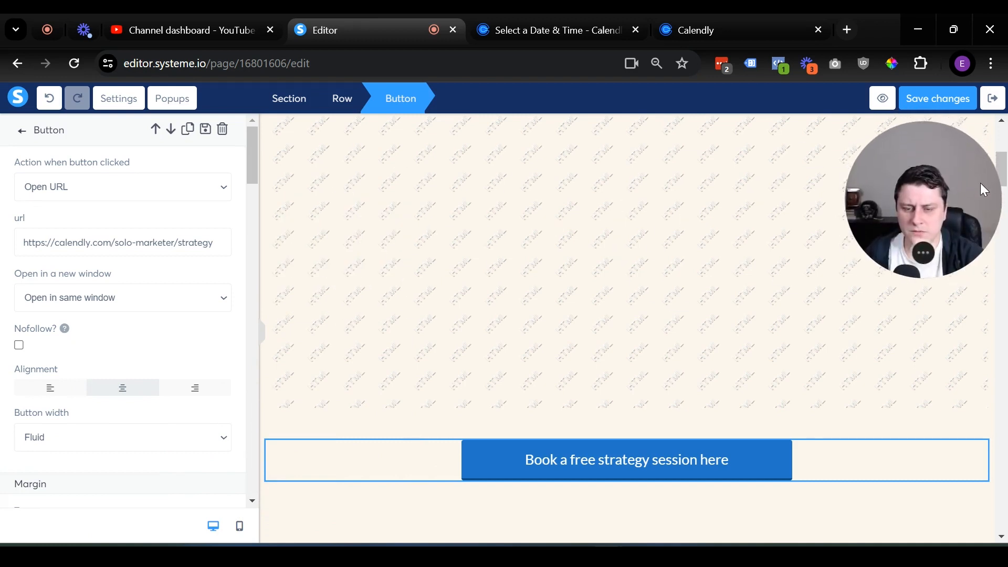
Place a Raw HTML element below the Book button and open its code editor.
{"action": "left_click", "coordinate": [522, 511]}
{"action": "scroll", "coordinate": [187, 341], "scroll_direction": "down", "scroll_amount": 10}
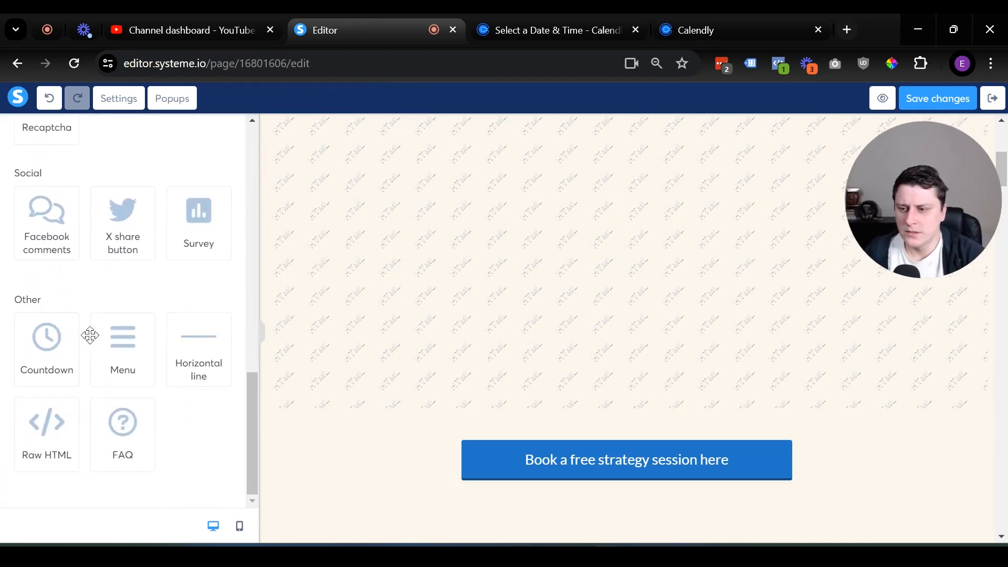
{"action": "left_click_drag", "start_coordinate": [53, 417], "coordinate": [653, 478]}
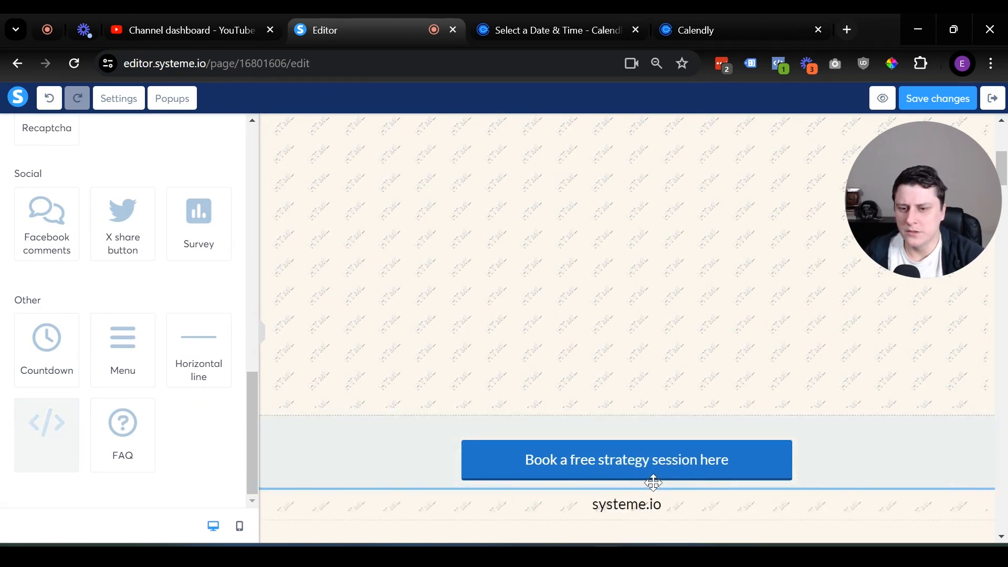
{"action": "scroll", "coordinate": [652, 490], "scroll_direction": "down", "scroll_amount": 3}
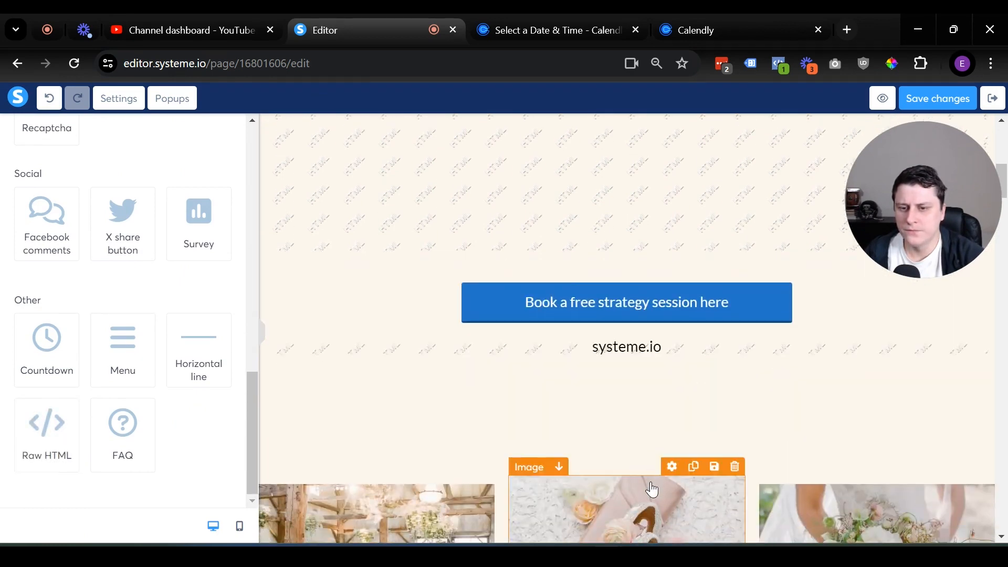
{"action": "left_click", "coordinate": [648, 353]}
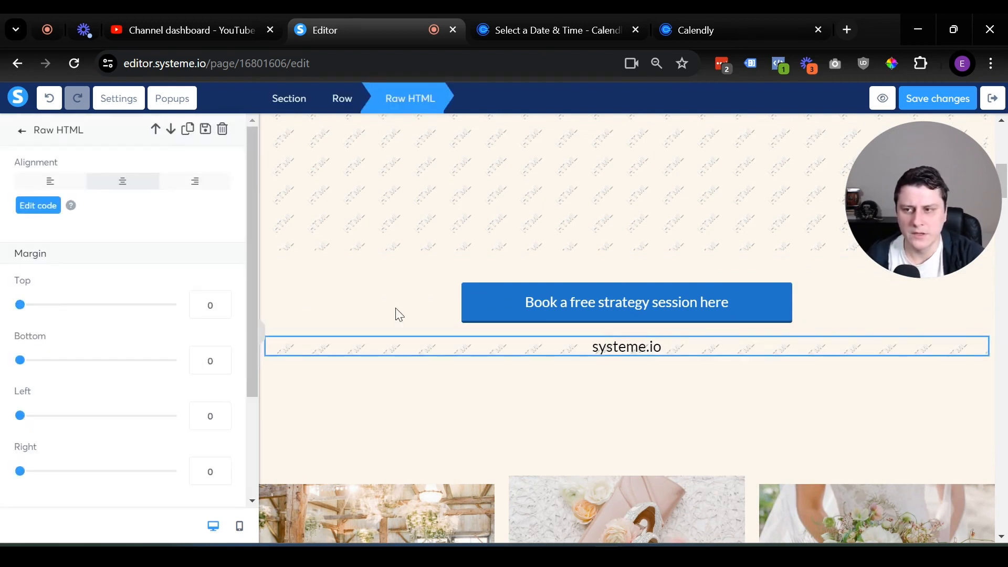
{"action": "left_click", "coordinate": [42, 208]}
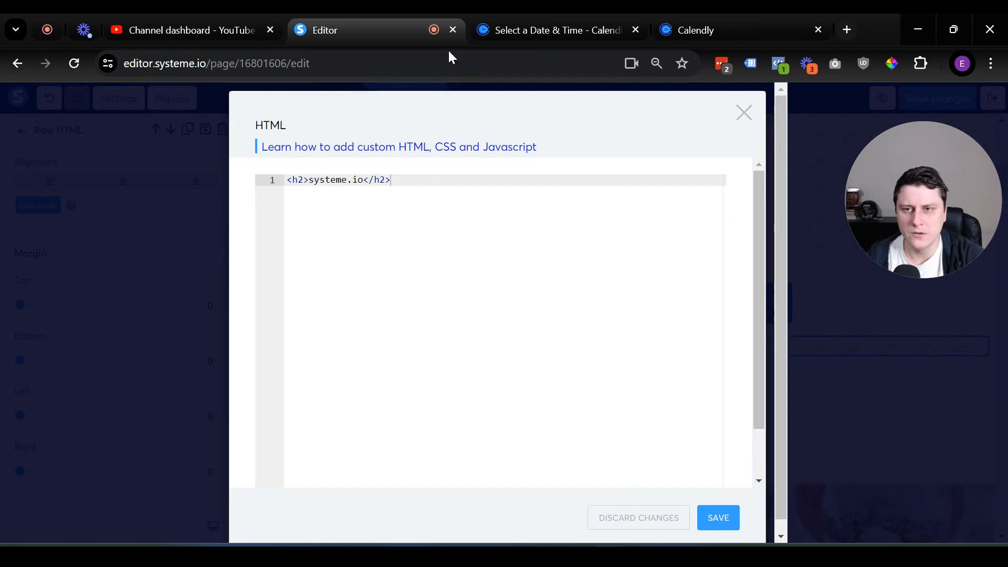
Copy Calendly's Popup Widget embed code for the 60 Min Strategy Session event.
{"action": "middle_click", "coordinate": [606, 37]}
{"action": "left_click", "coordinate": [573, 26]}
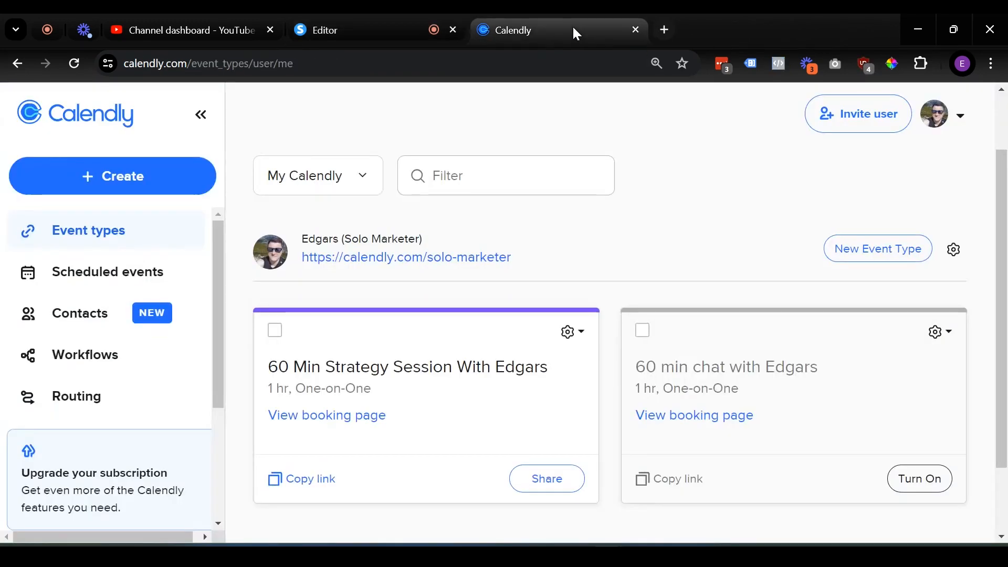
{"action": "left_click", "coordinate": [572, 478]}
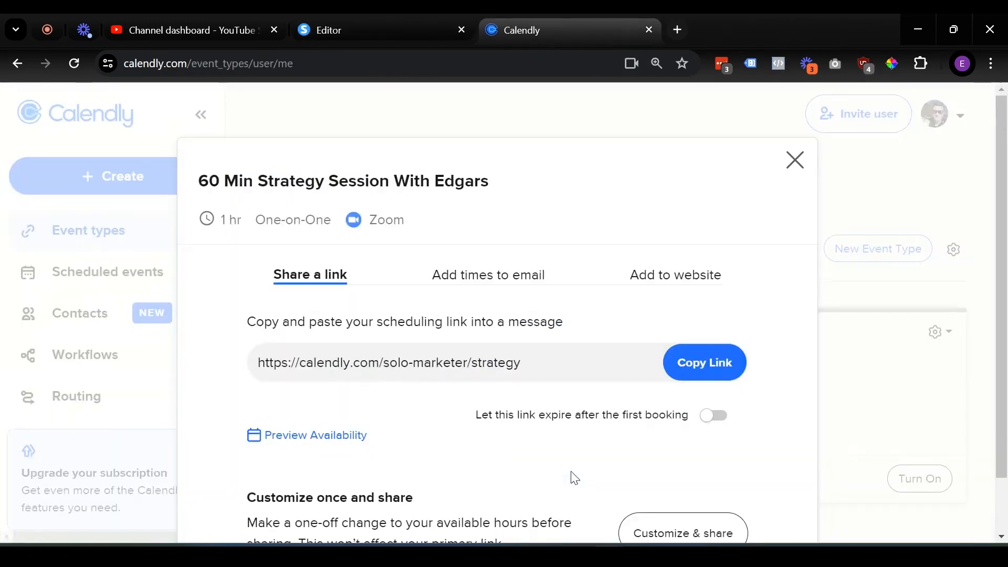
{"action": "left_click", "coordinate": [683, 287]}
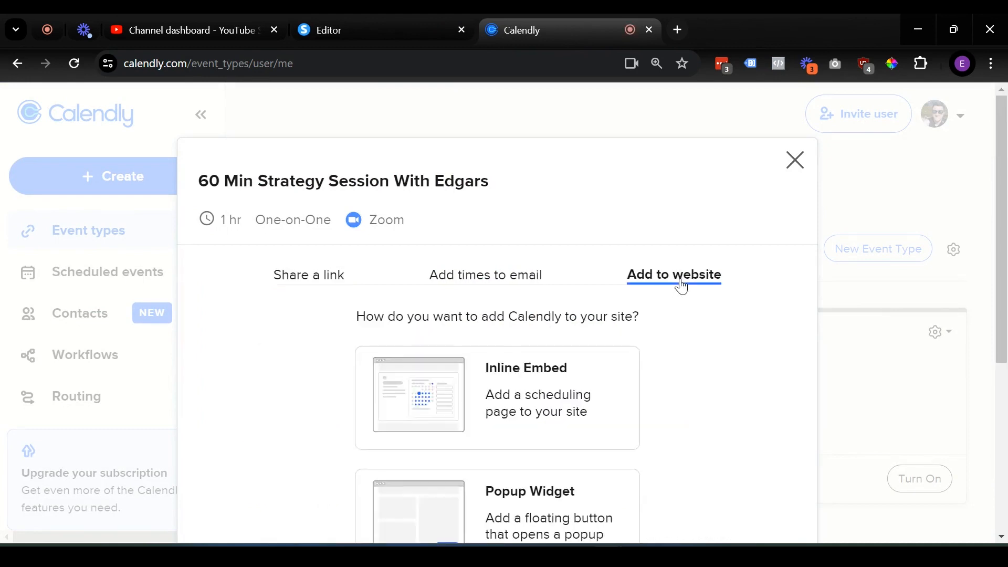
{"action": "scroll", "coordinate": [578, 304], "scroll_direction": "down", "scroll_amount": 2}
{"action": "scroll", "coordinate": [484, 323], "scroll_direction": "down", "scroll_amount": 4}
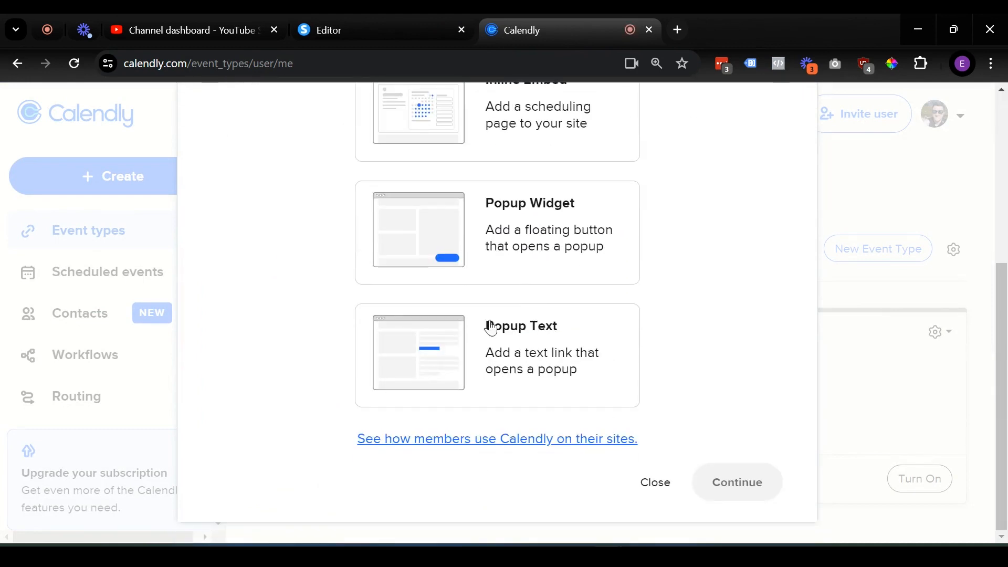
{"action": "left_click", "coordinate": [520, 243]}
{"action": "left_click", "coordinate": [713, 479]}
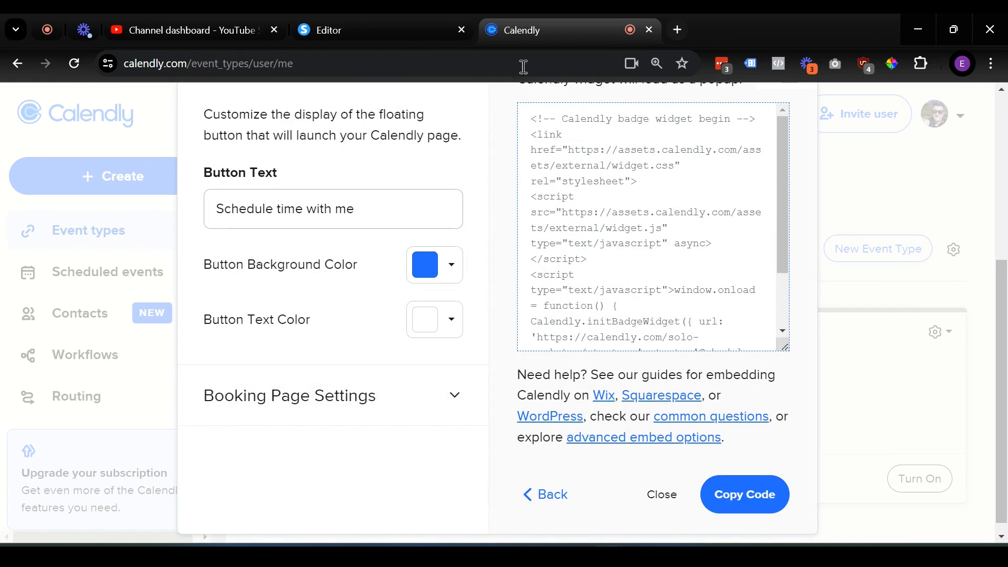
{"action": "scroll", "coordinate": [654, 229], "scroll_direction": "up", "scroll_amount": 2}
{"action": "scroll", "coordinate": [654, 230], "scroll_direction": "up", "scroll_amount": 4}
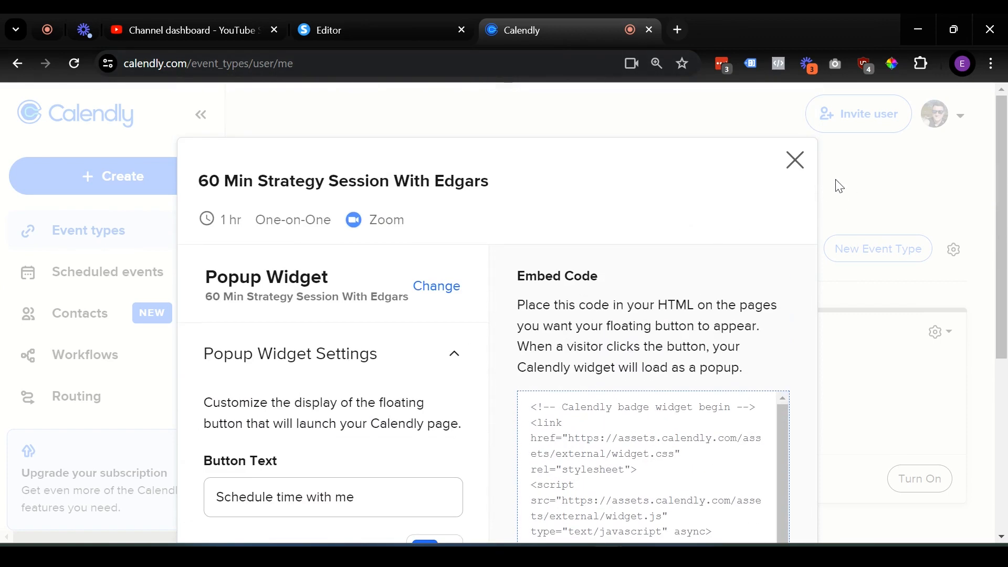
{"action": "left_click", "coordinate": [798, 162]}
Replace the placeholder heading code with the Calendly badge widget code and save the page.
{"action": "left_click", "coordinate": [341, 16]}
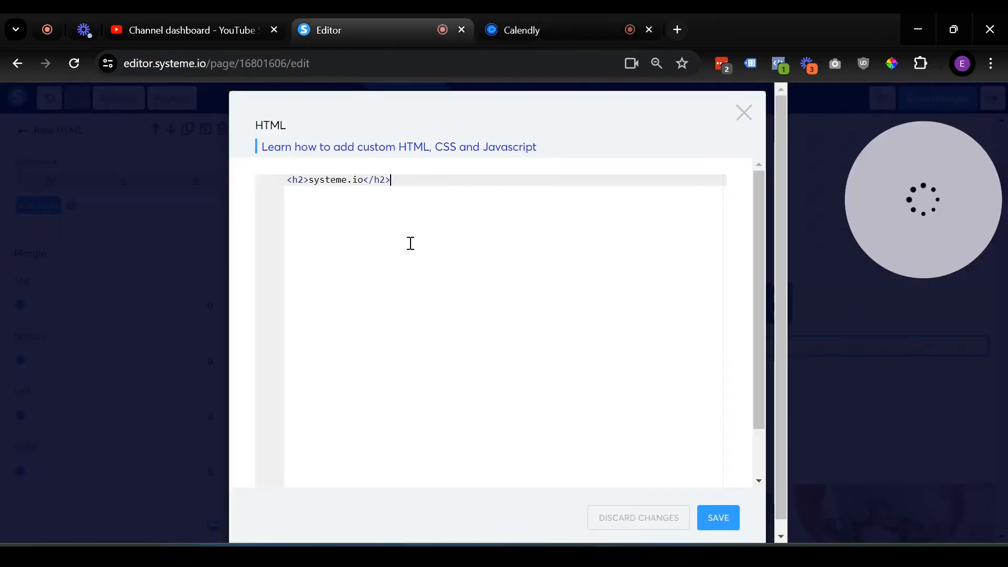
{"action": "key", "text": "ctrl+a"}
{"action": "key", "text": "BackSpace"}
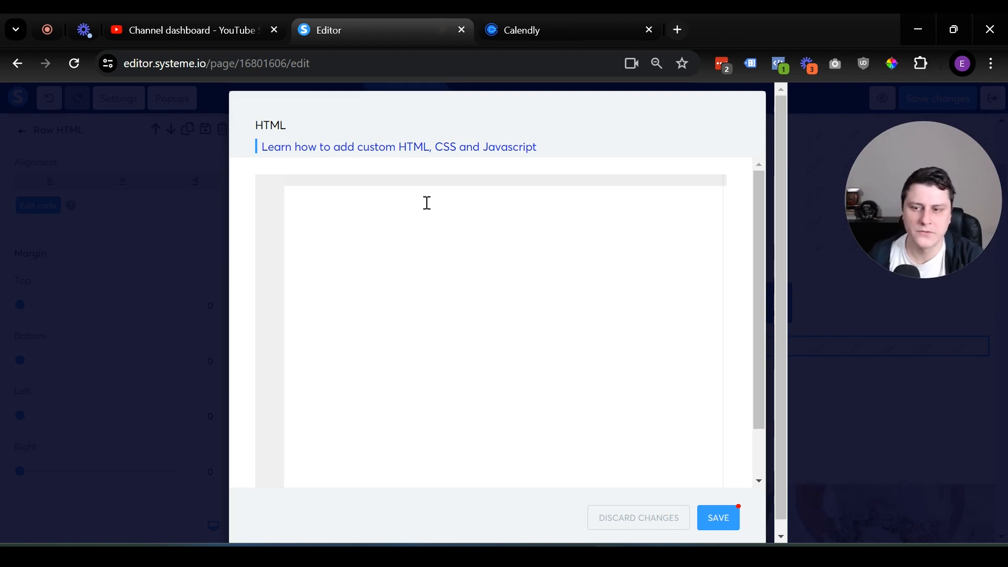
{"action": "key", "text": "ctrl+v"}
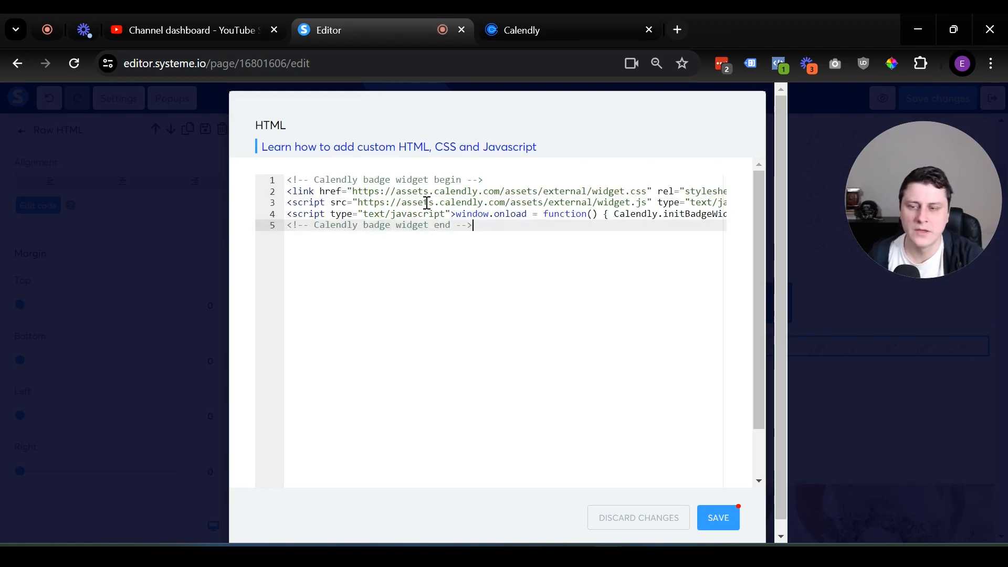
{"action": "left_click", "coordinate": [716, 519]}
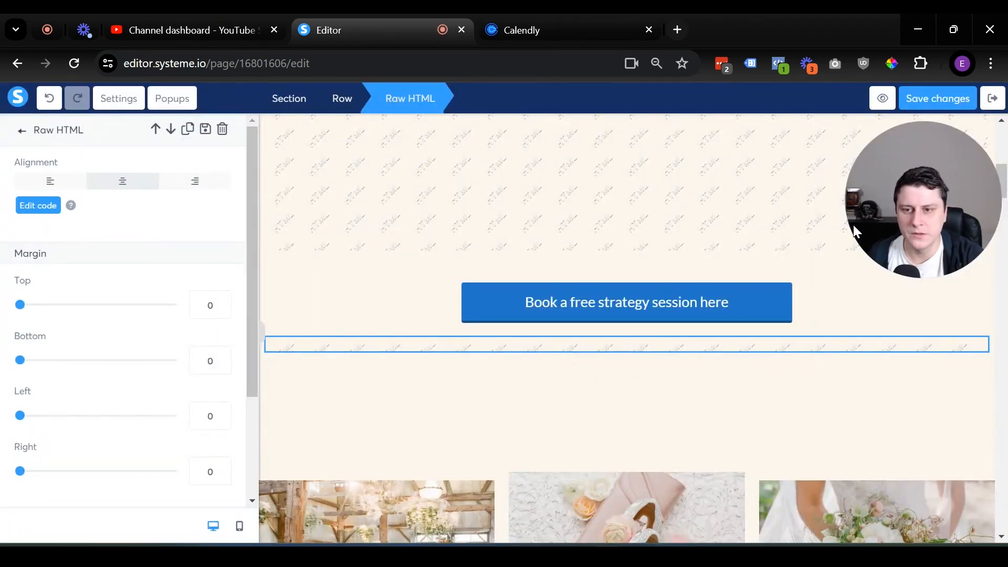
{"action": "left_click_drag", "start_coordinate": [919, 186], "coordinate": [914, 217]}
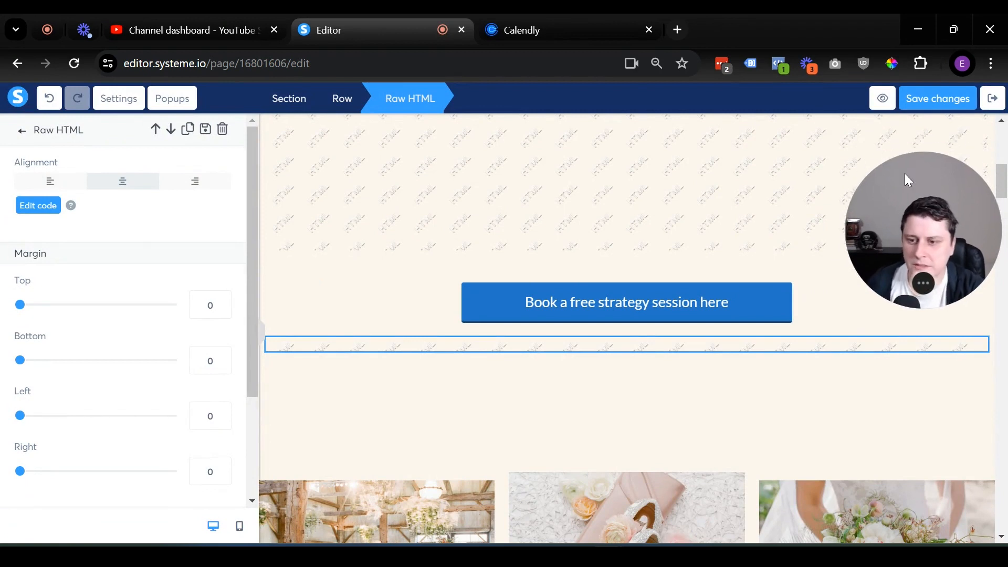
{"action": "left_click", "coordinate": [945, 96]}
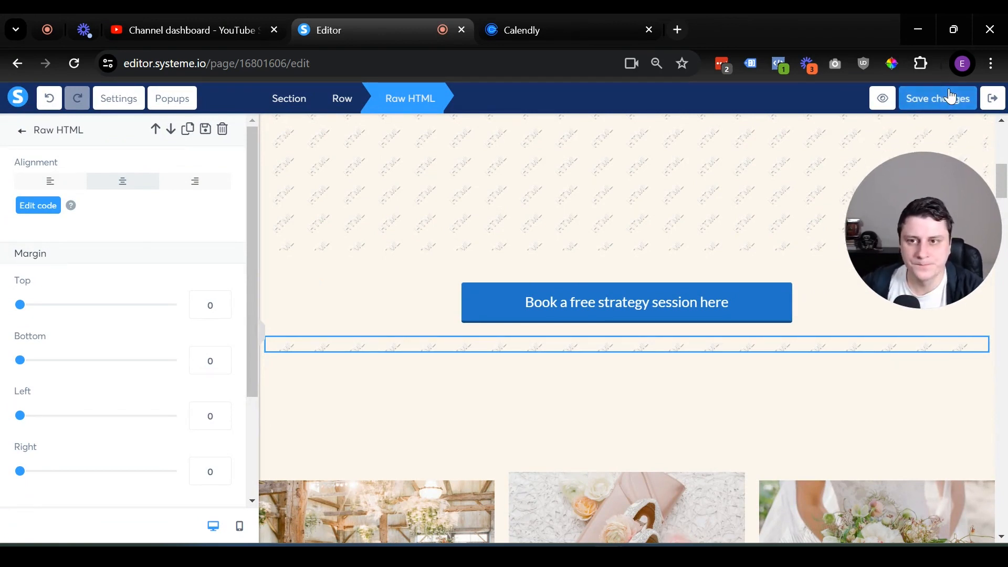
Preview the page, then open and close the floating 'Schedule time with me' booking popup.
{"action": "left_click", "coordinate": [890, 98]}
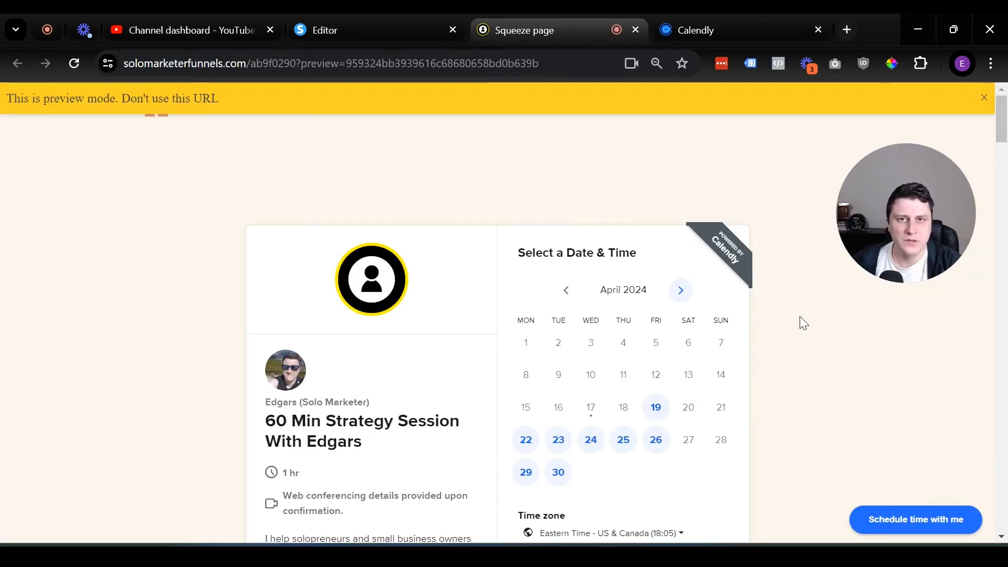
{"action": "scroll", "coordinate": [388, 378], "scroll_direction": "down", "scroll_amount": 7}
{"action": "scroll", "coordinate": [373, 272], "scroll_direction": "up", "scroll_amount": 4}
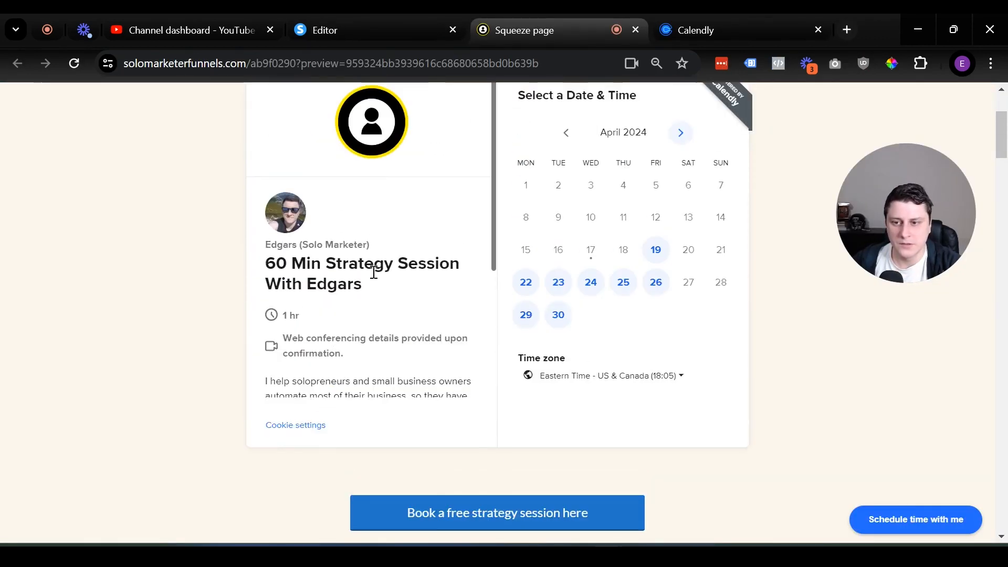
{"action": "left_click", "coordinate": [953, 531]}
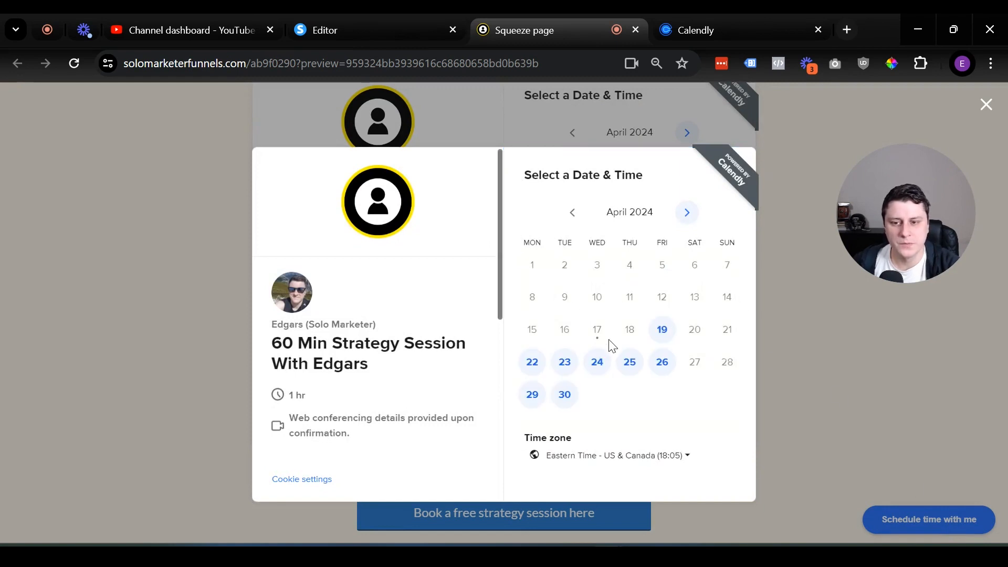
{"action": "left_click", "coordinate": [985, 106]}
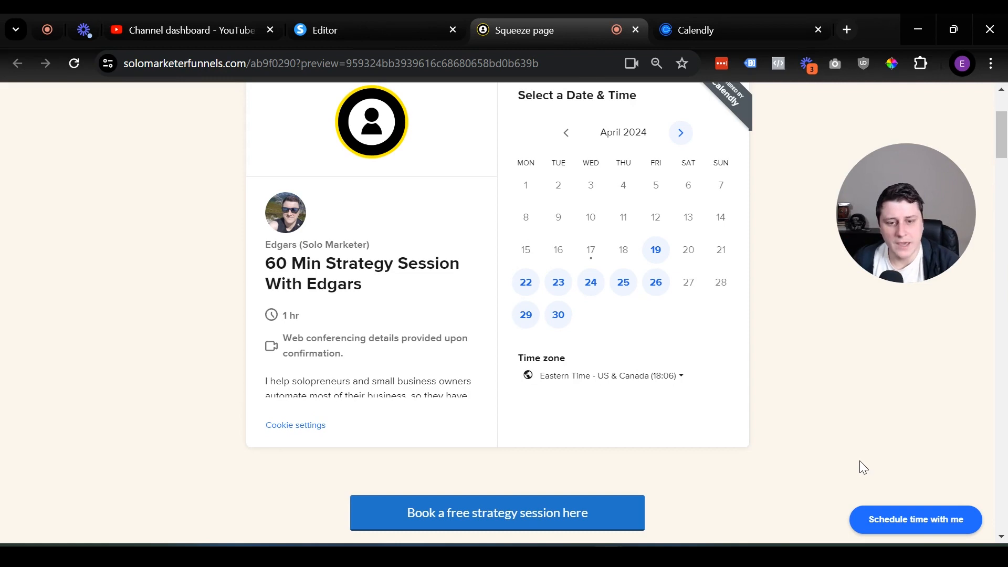
{"action": "scroll", "coordinate": [756, 397], "scroll_direction": "up", "scroll_amount": 2}
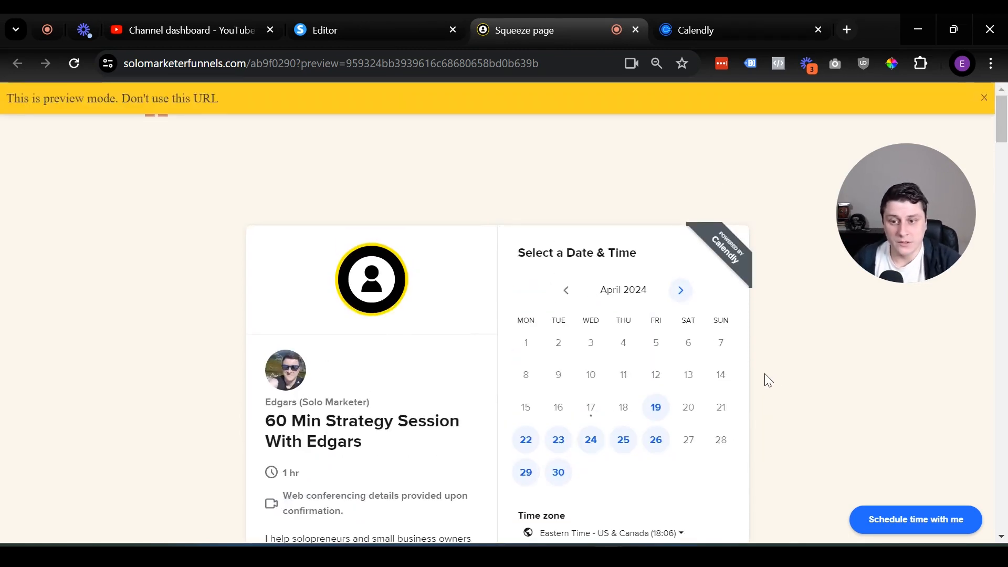
{"action": "scroll", "coordinate": [765, 375], "scroll_direction": "down", "scroll_amount": 3}
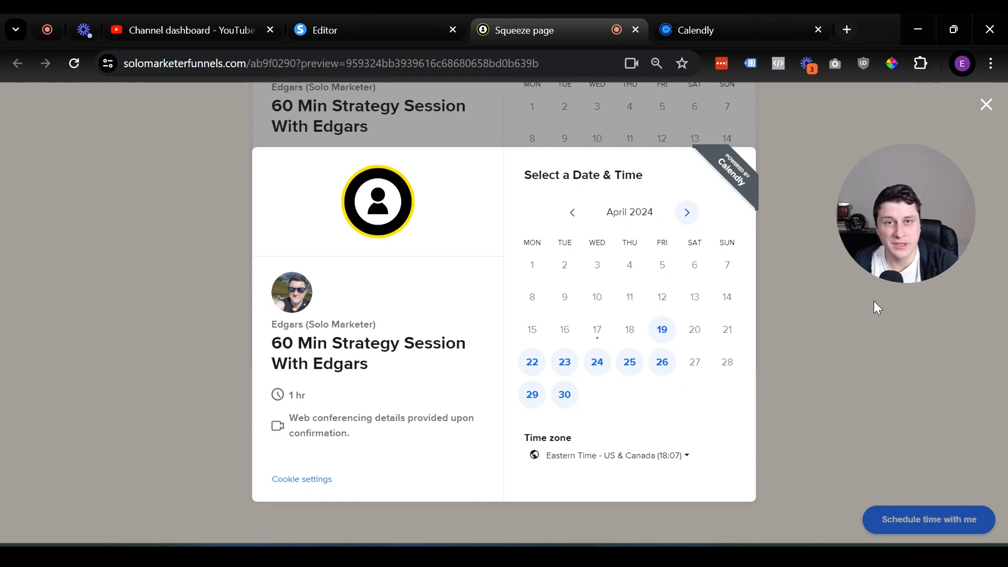